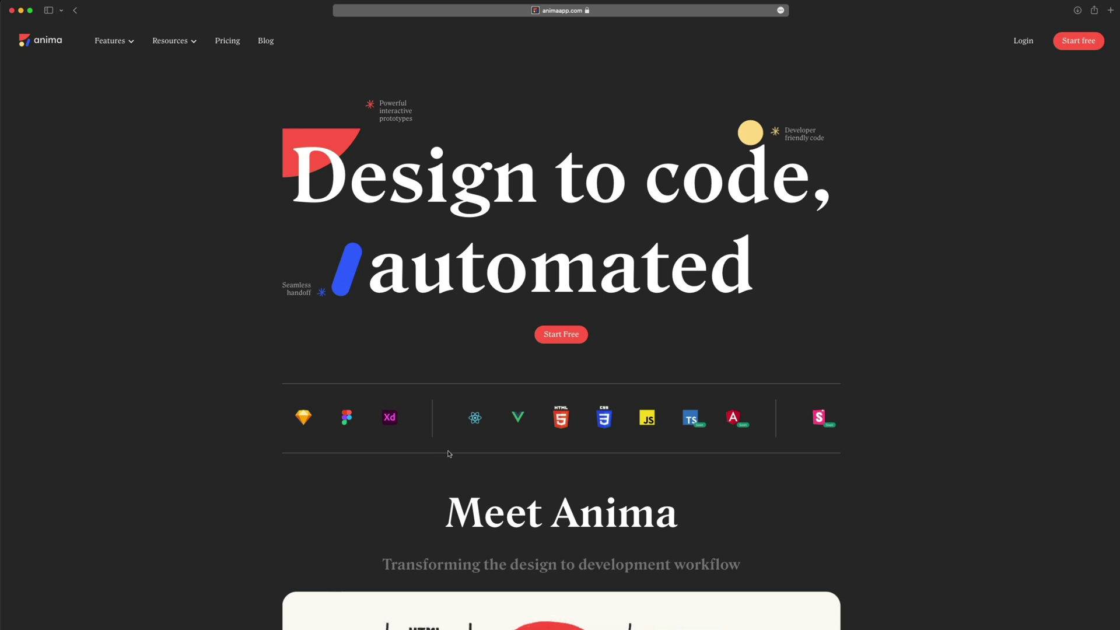
- Scroll down through the Fighire design and deselect the Desktop Version frame
scroll(950, 408, down, 5)
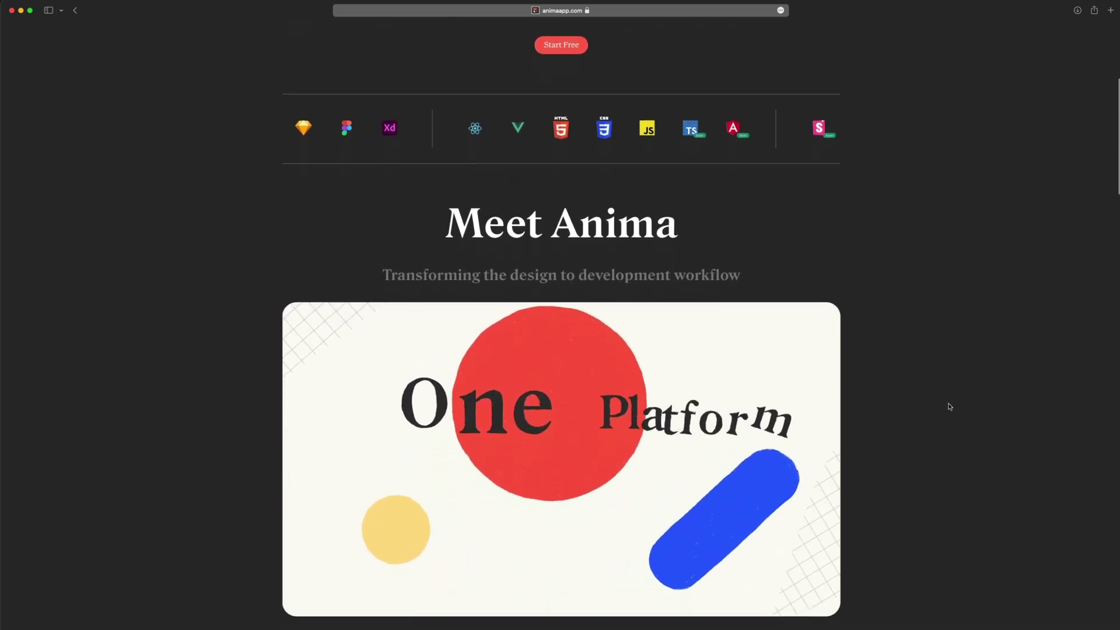
scroll(950, 406, down, 2)
scroll(951, 402, down, 10)
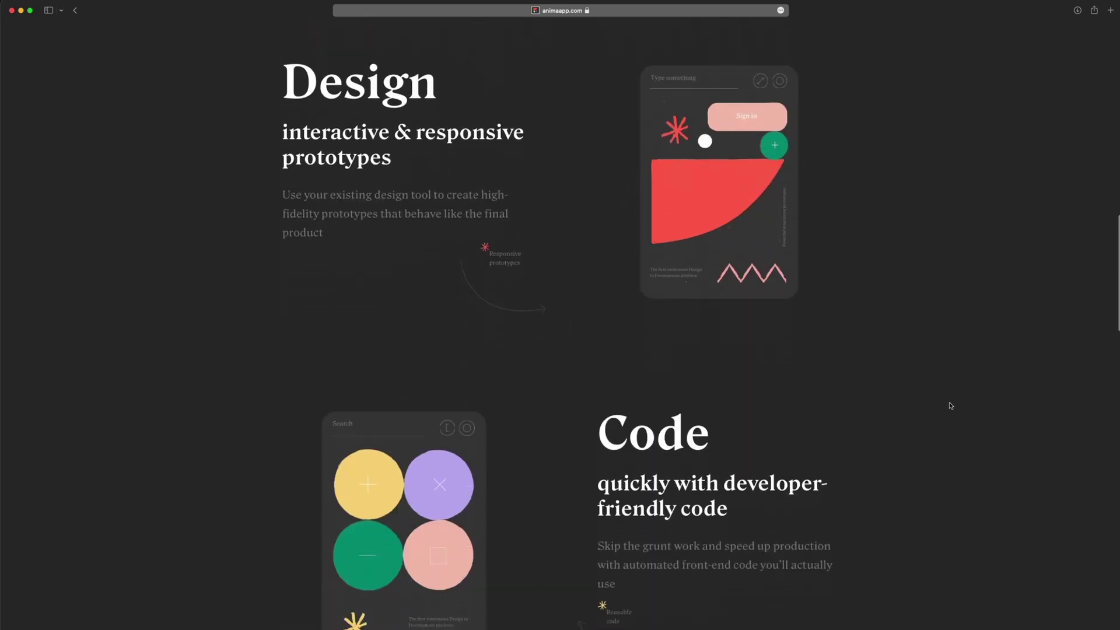
scroll(951, 405, down, 3)
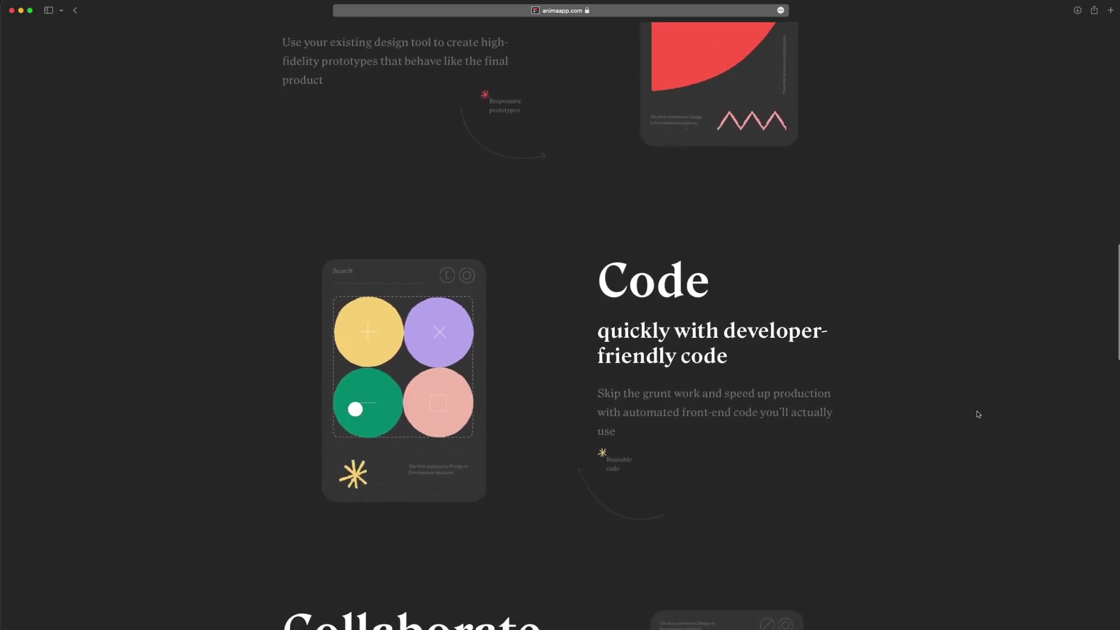
scroll(978, 414, down, 6)
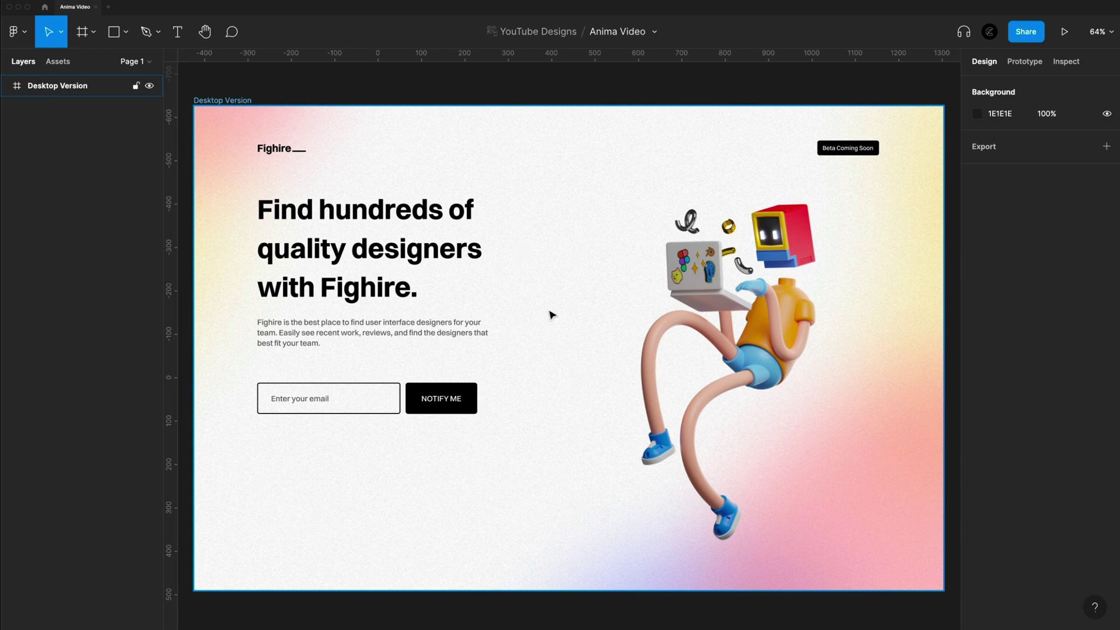
key(Escape)
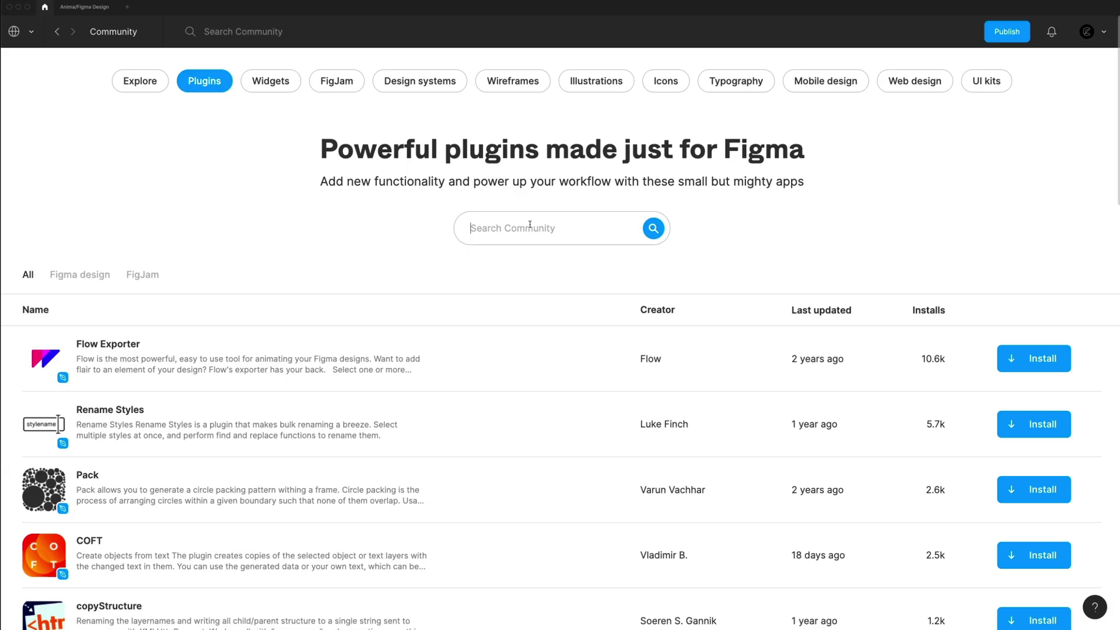
- Search Community plugins for 'Anima' and install the Anima export plugin
click(530, 224)
text(Anima)
key(Return)
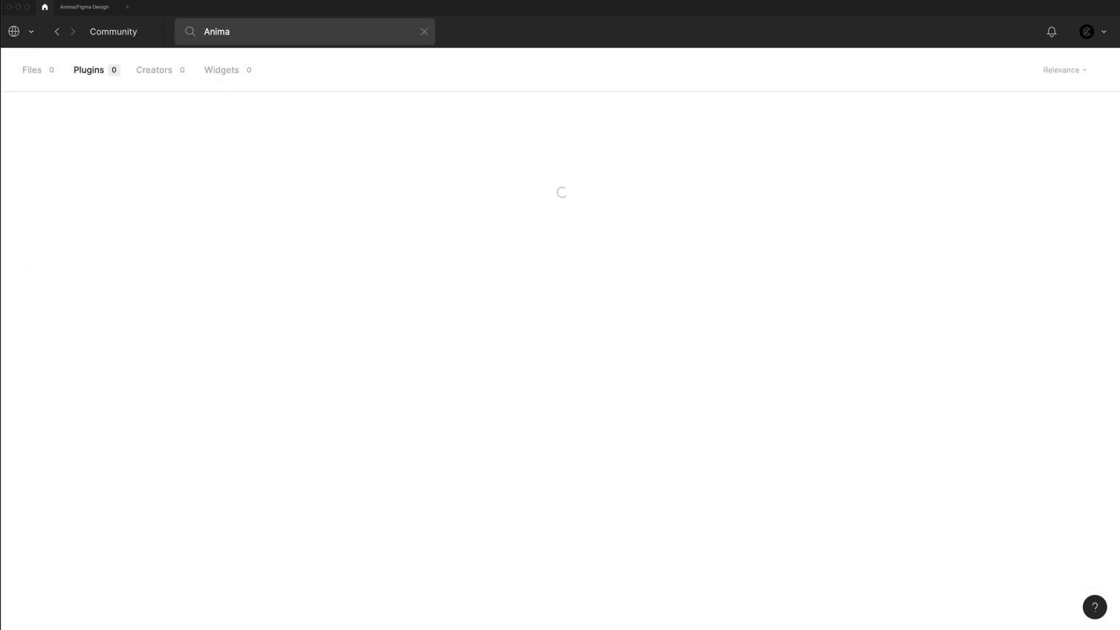
scroll(994, 279, down, 3)
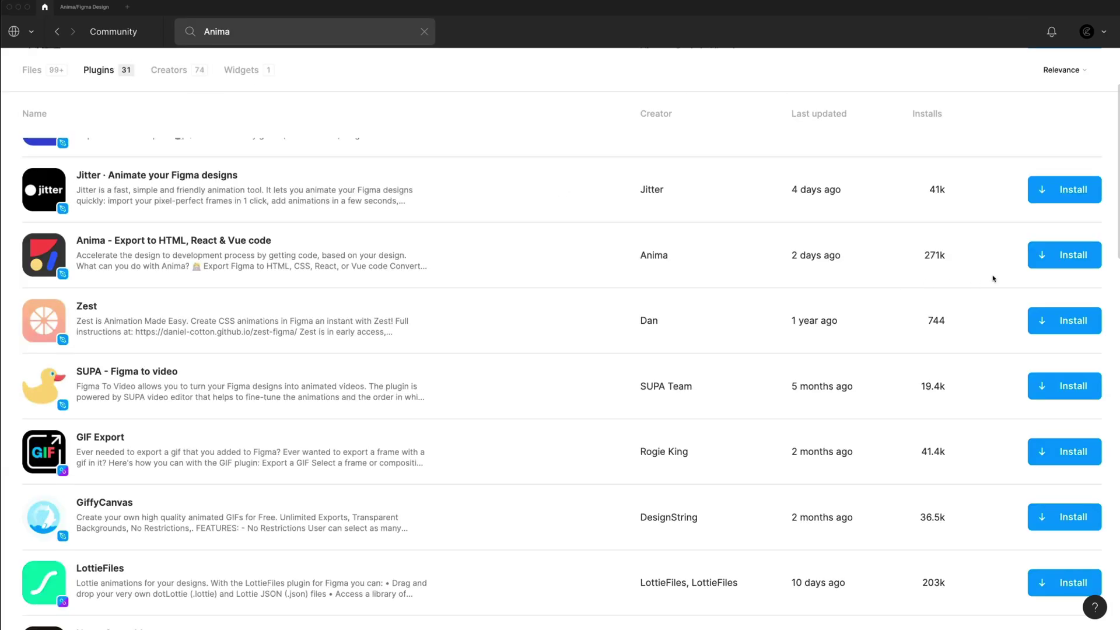
click(1067, 266)
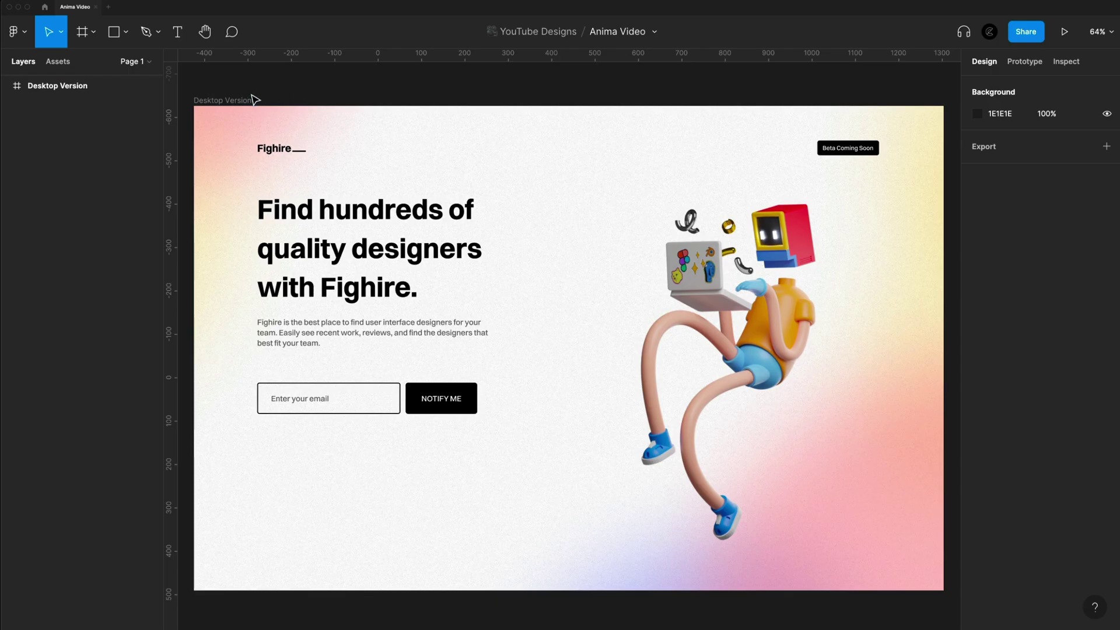
- Run Anima - Export to HTML, React & Vue code on the Desktop Version frame
right_click(238, 103)
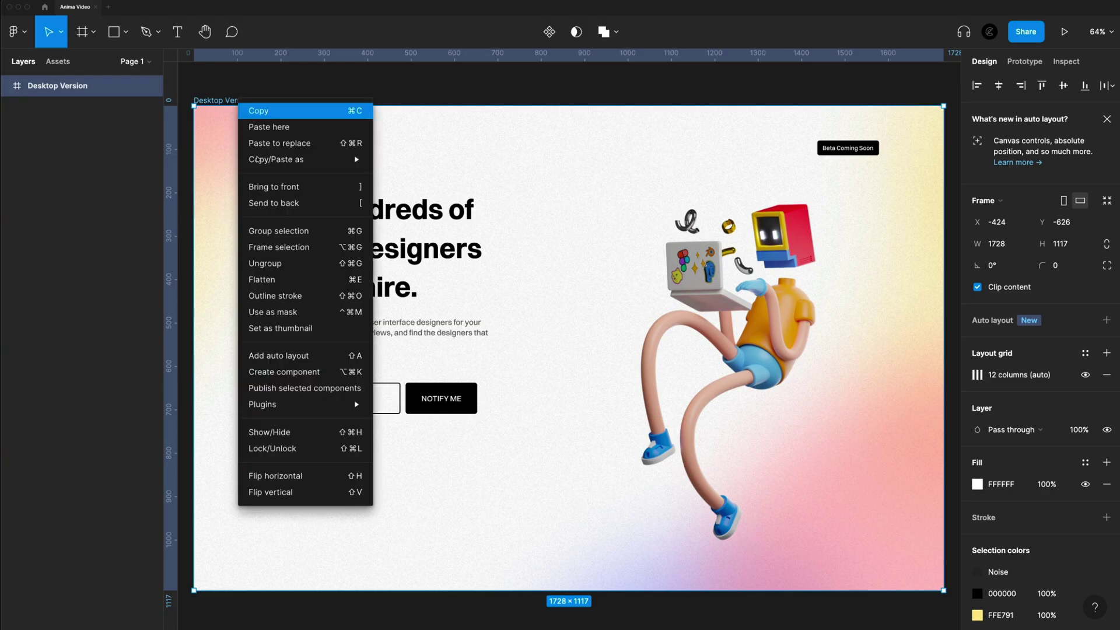
mouse_move(271, 411)
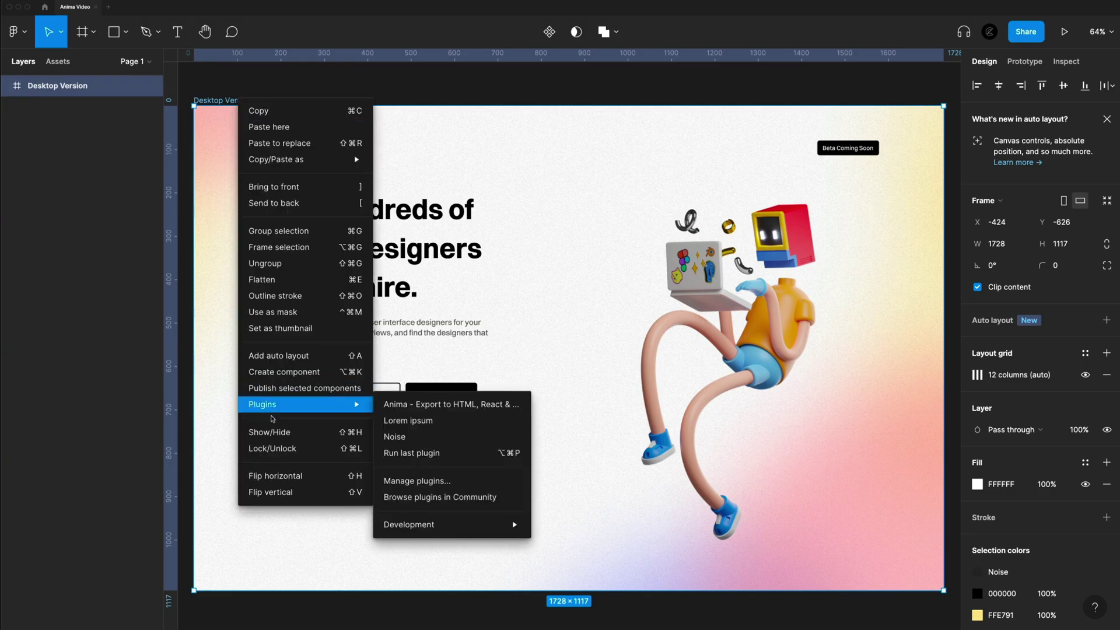
click(418, 406)
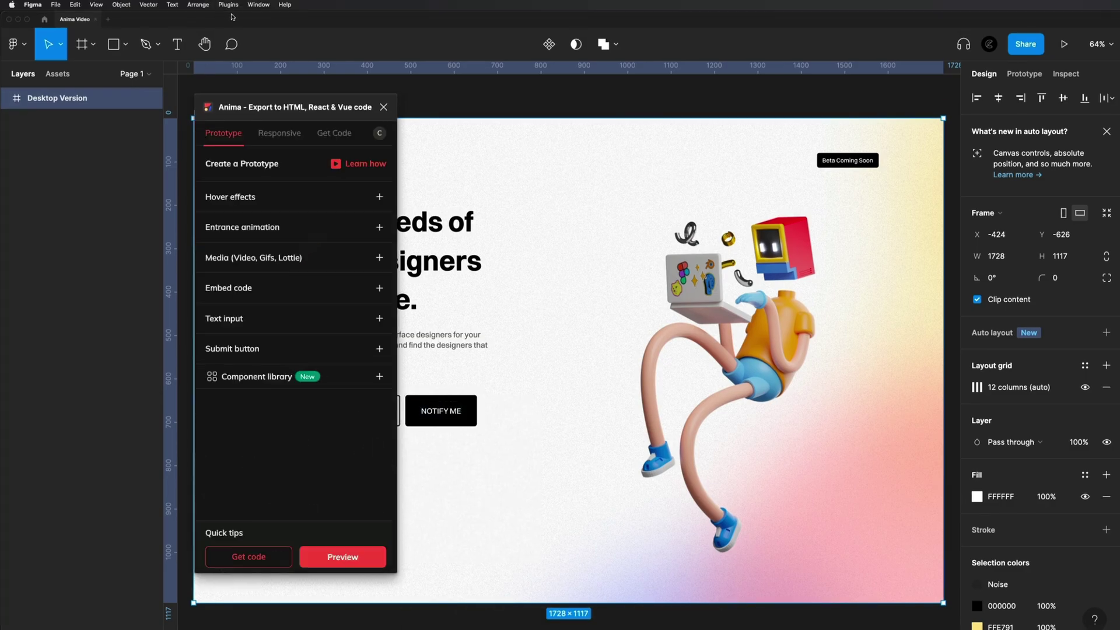
click(228, 4)
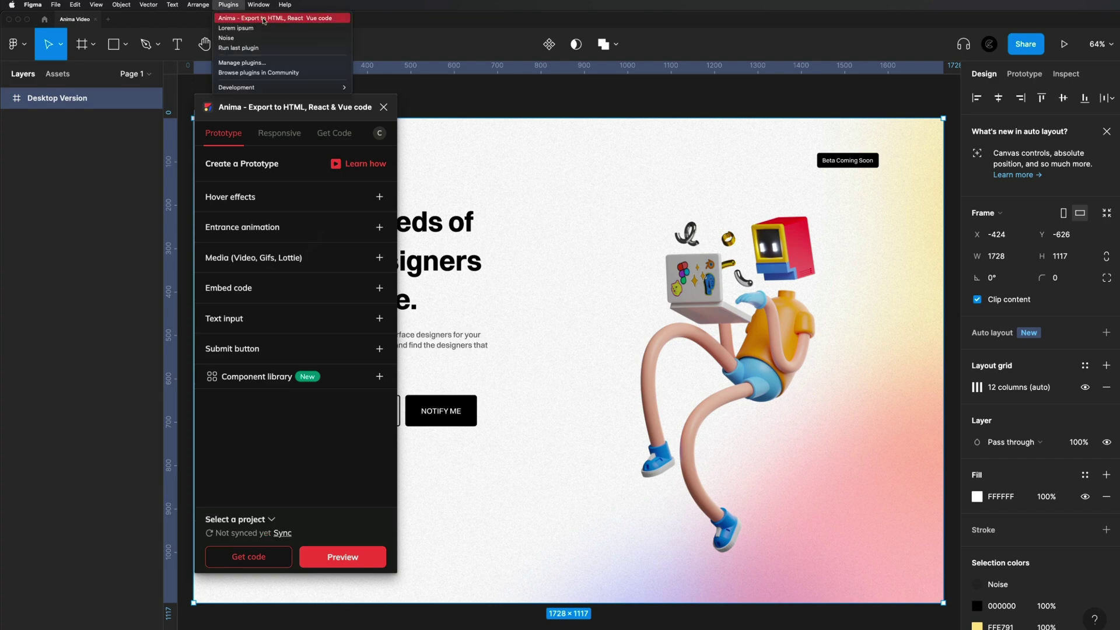
- Start a new Anima project named 'Fighire'
click(429, 89)
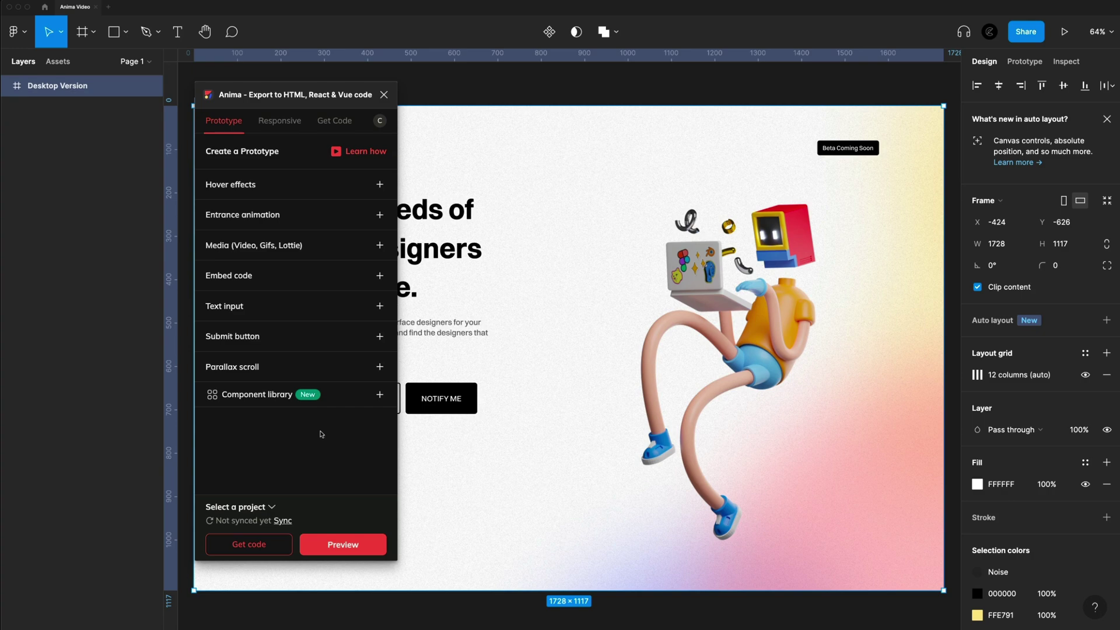
click(242, 507)
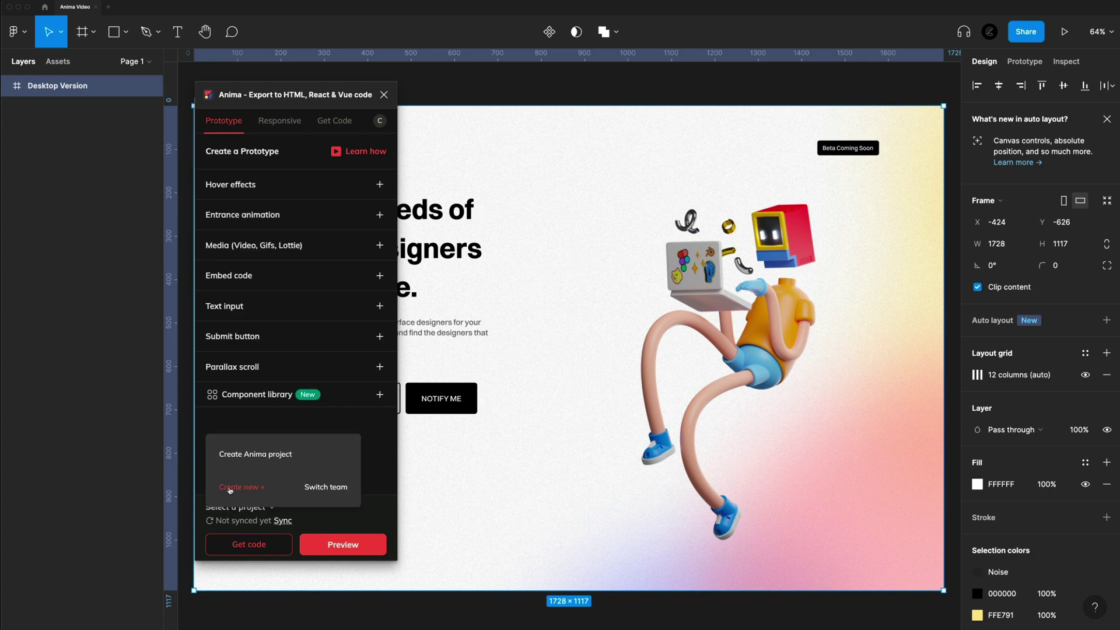
click(248, 487)
click(284, 402)
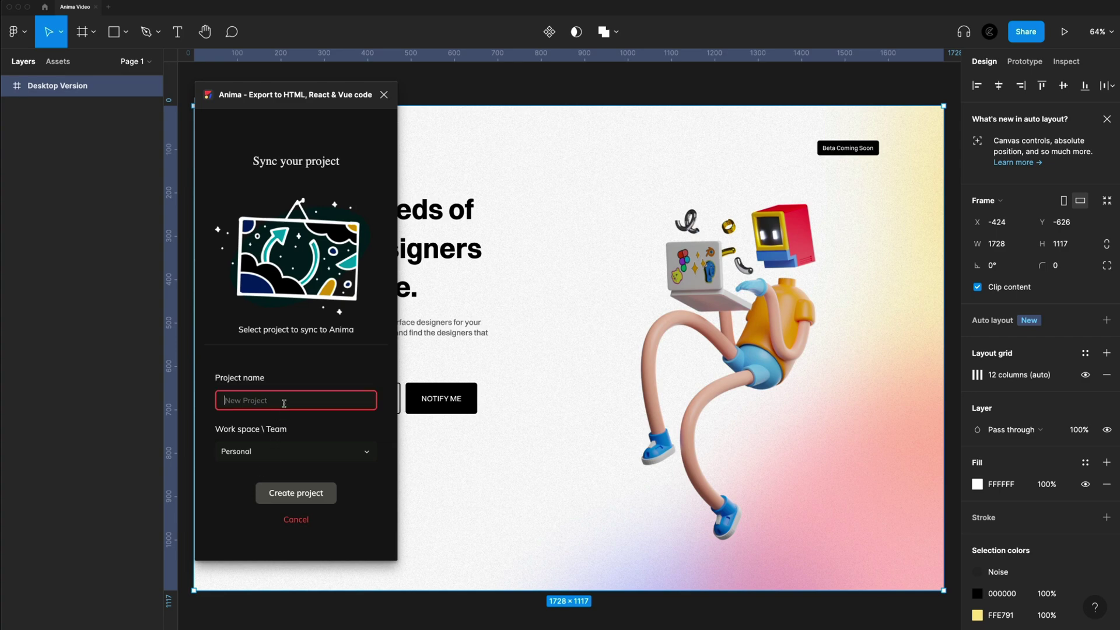
text(Fighire)
click(318, 428)
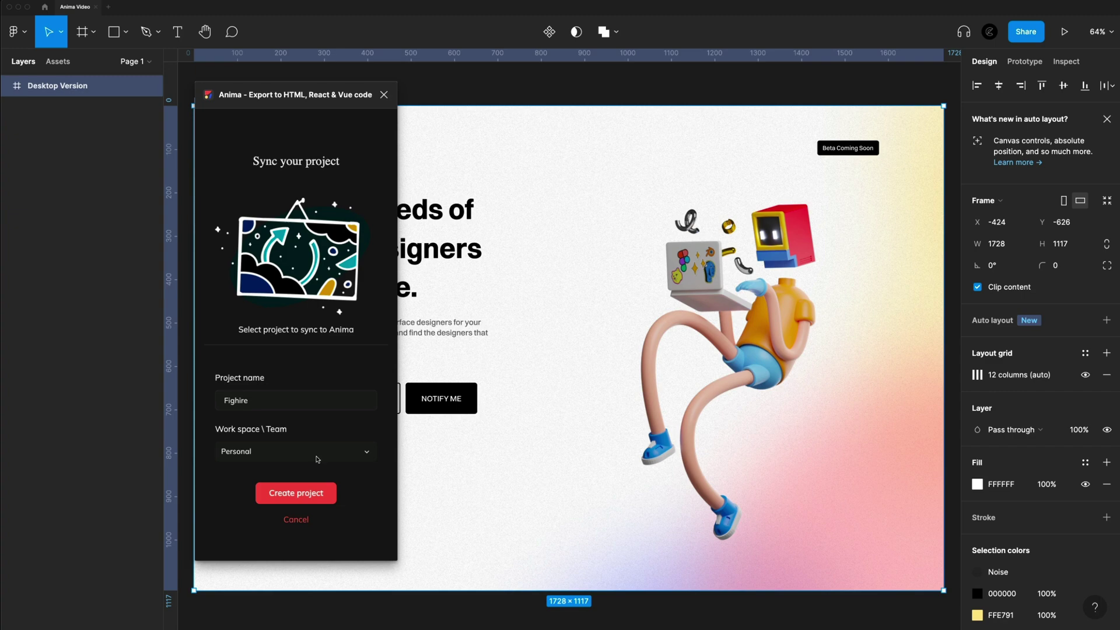
- Create the Fighire project in the Personal workspace and sync the design to it
click(343, 455)
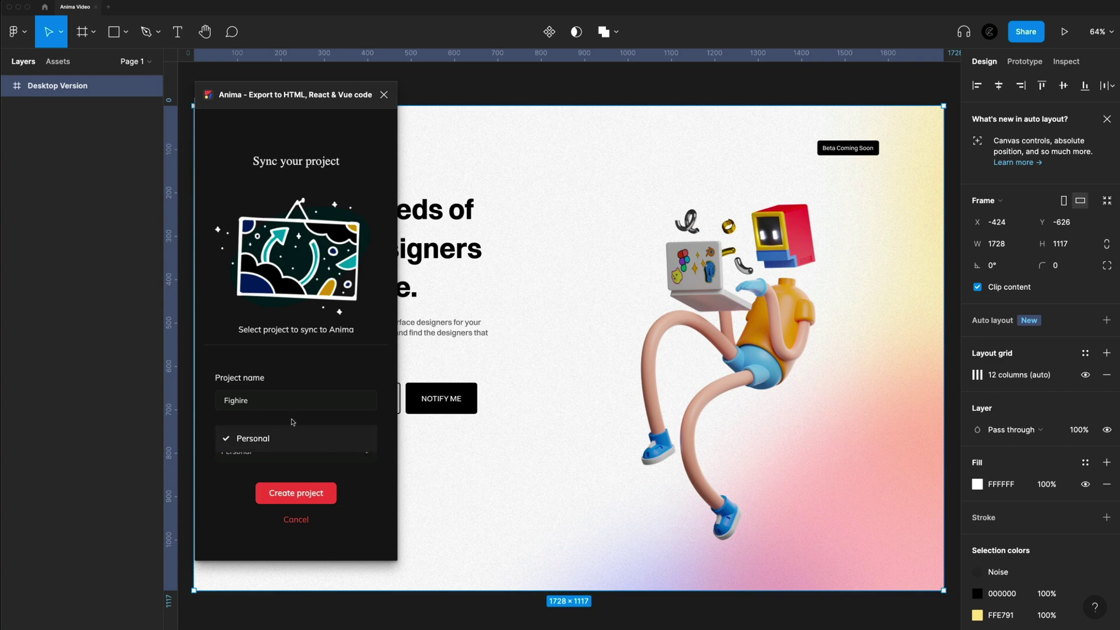
click(295, 434)
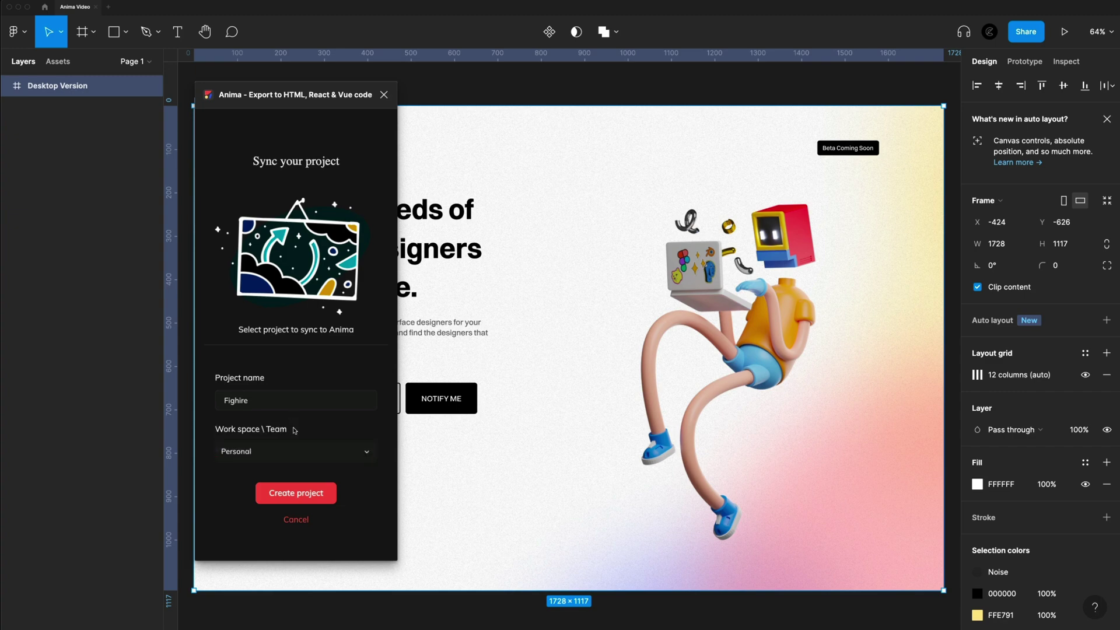
click(304, 495)
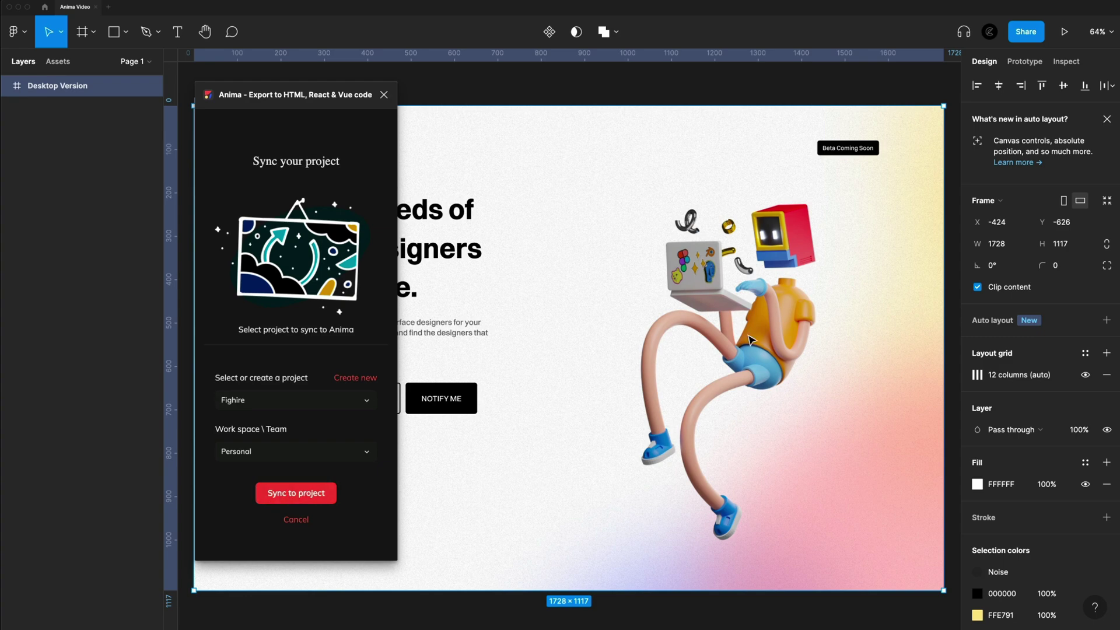
click(315, 496)
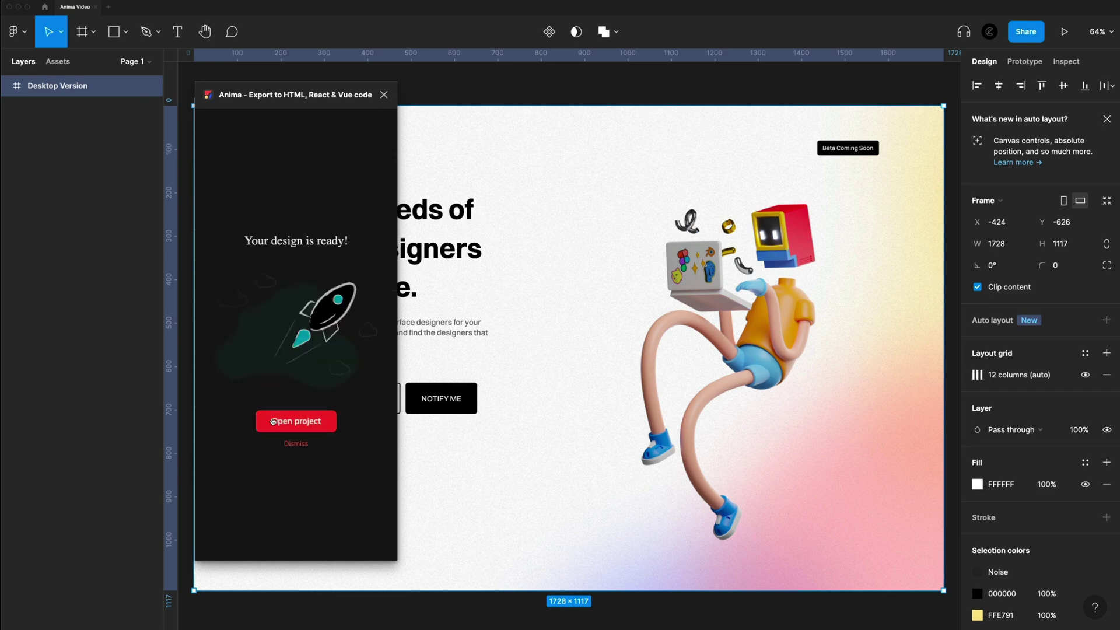
- Open the synced Fighire project in the browser and generate its code as HTML with Flexbox
click(327, 426)
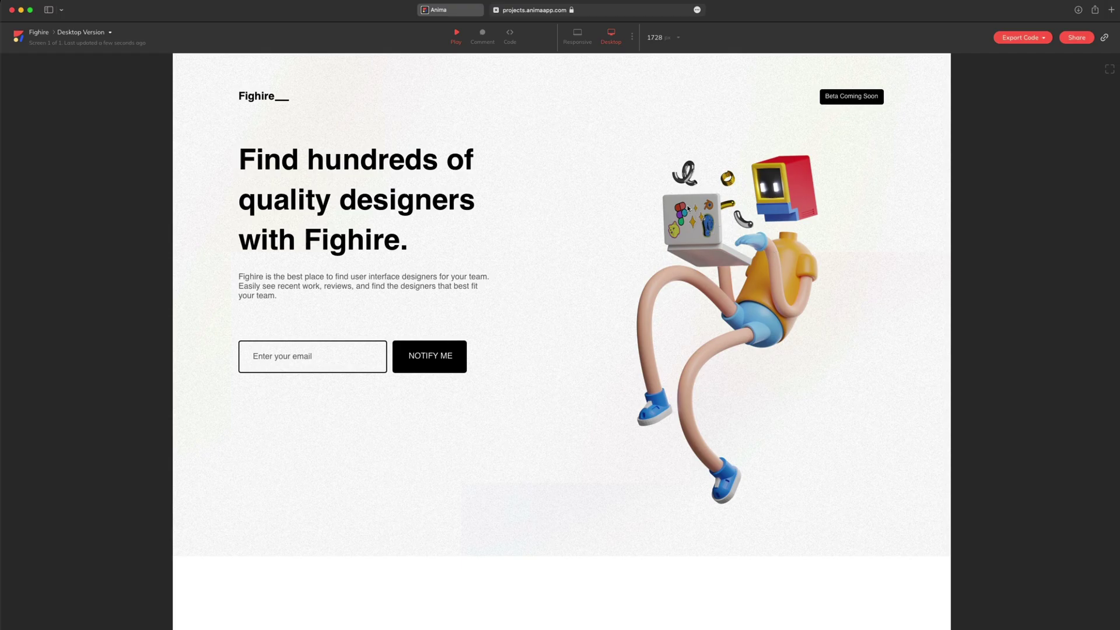
click(509, 36)
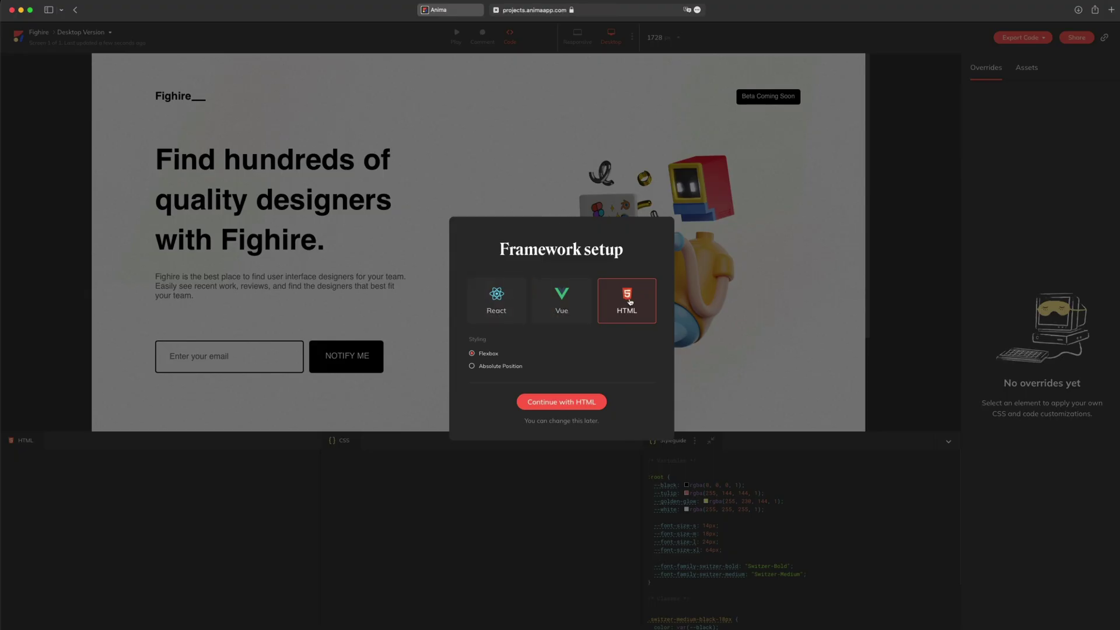
click(566, 403)
- Inspect the generated code for the heading, description paragraph, illustration and Fighire logo
click(280, 245)
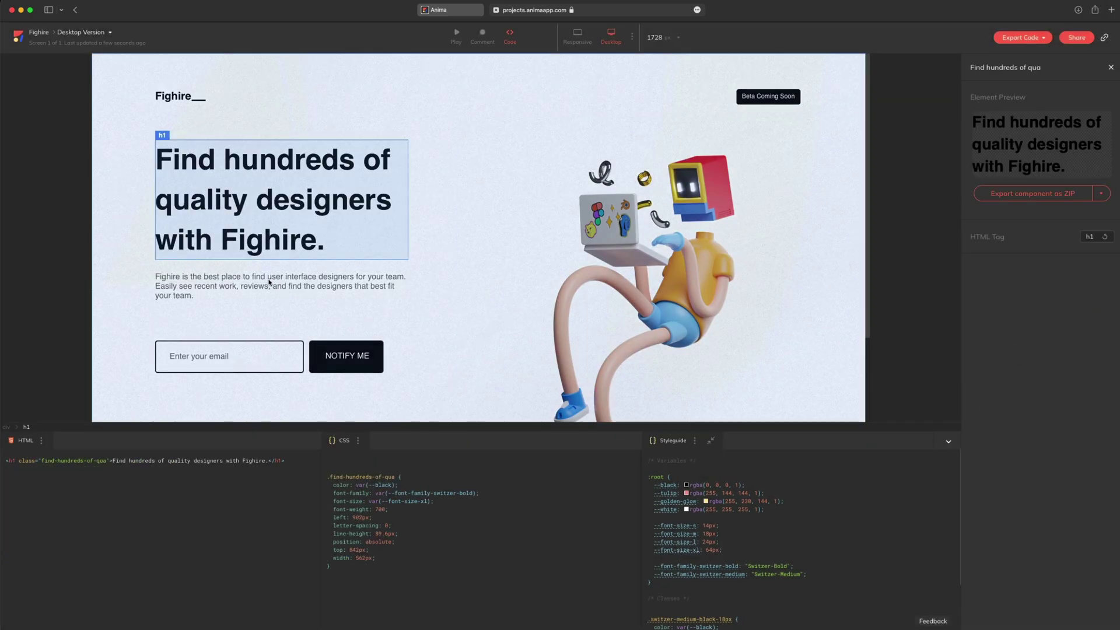
click(270, 282)
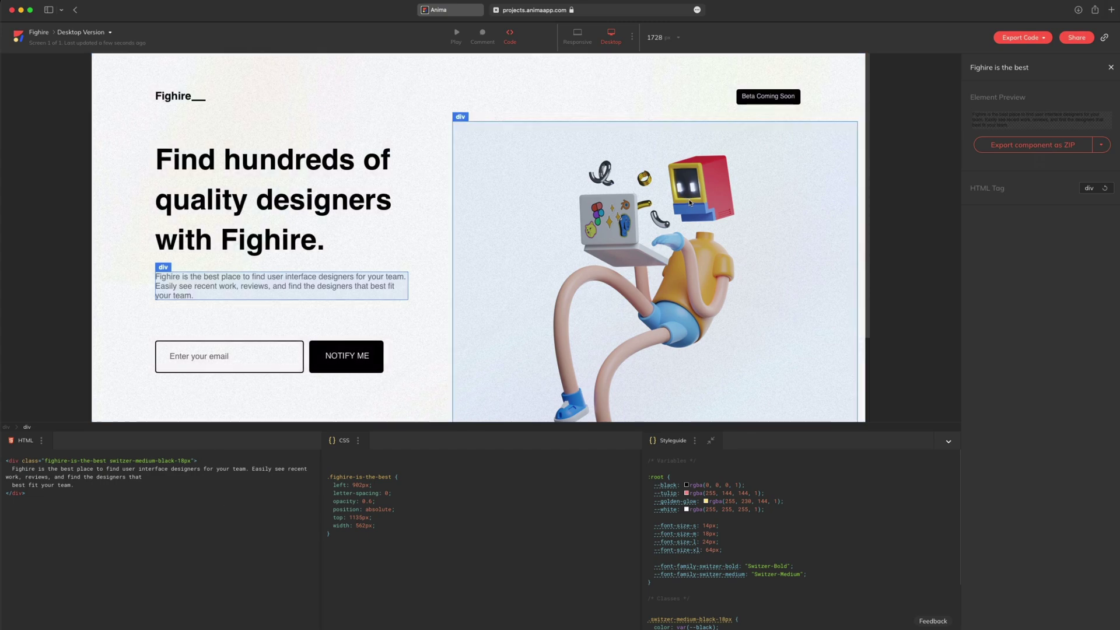
click(692, 200)
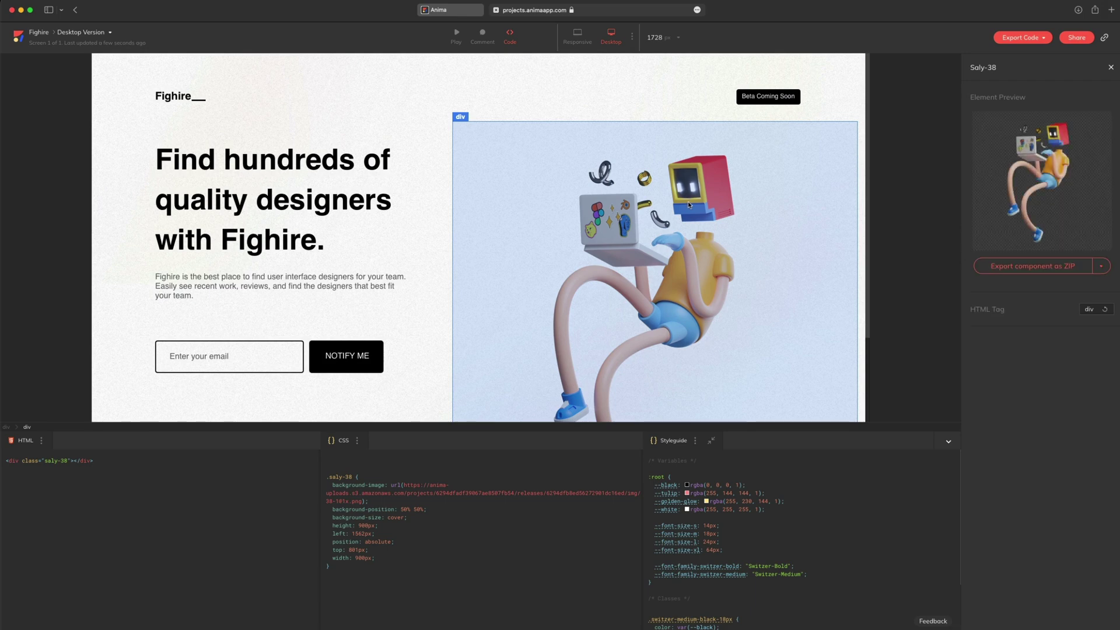
click(166, 98)
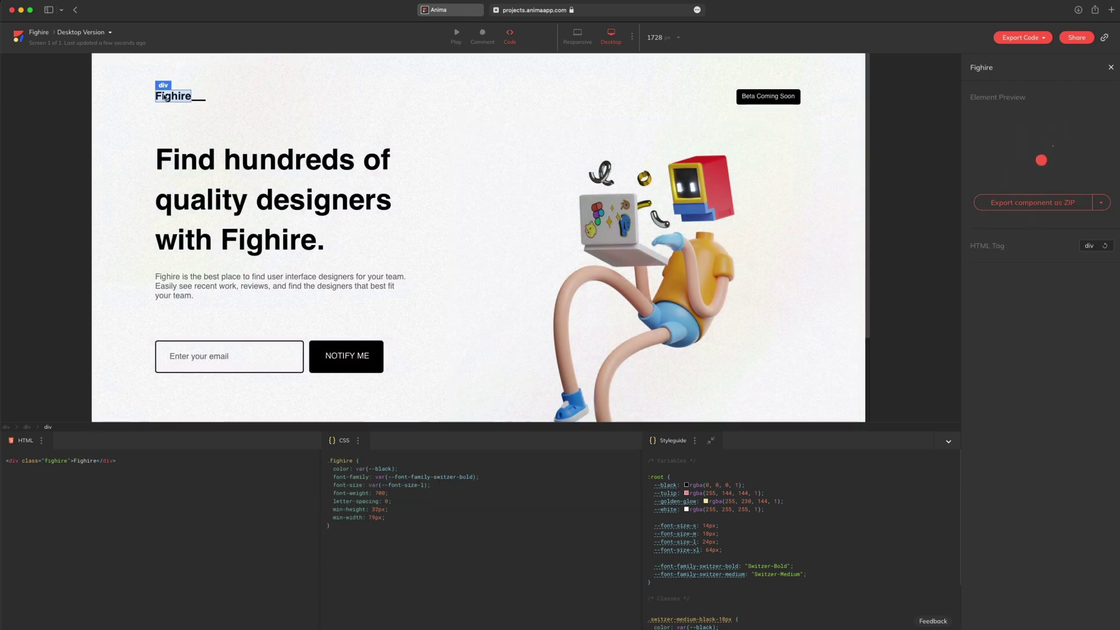
- Start Anima's preview, copy the frame link from Share, and paste it into Anima's link field
key(Escape)
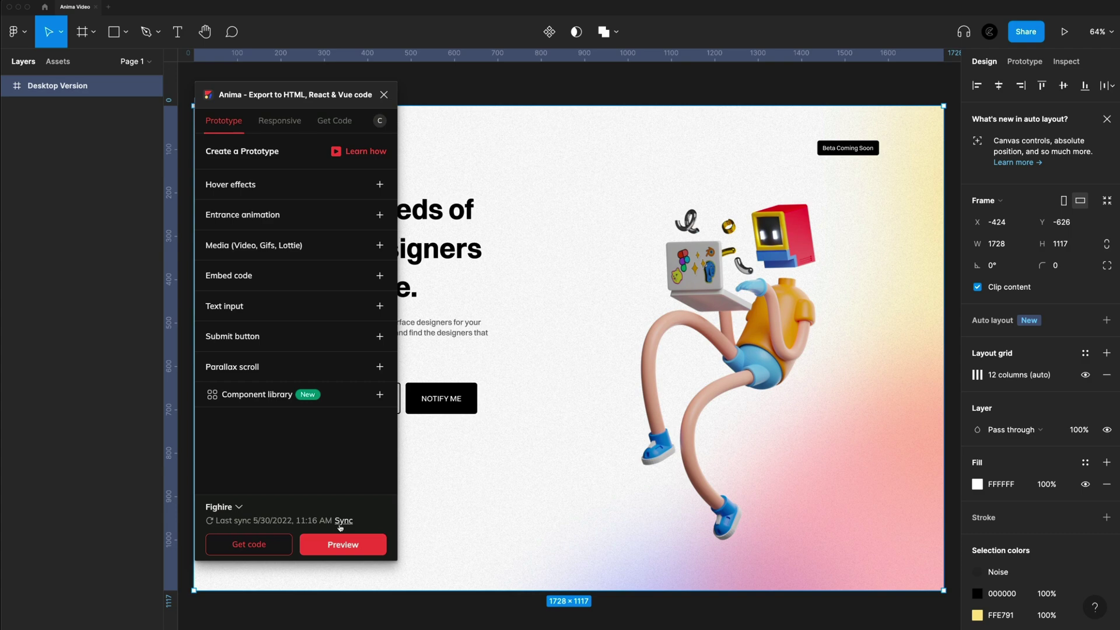
click(350, 548)
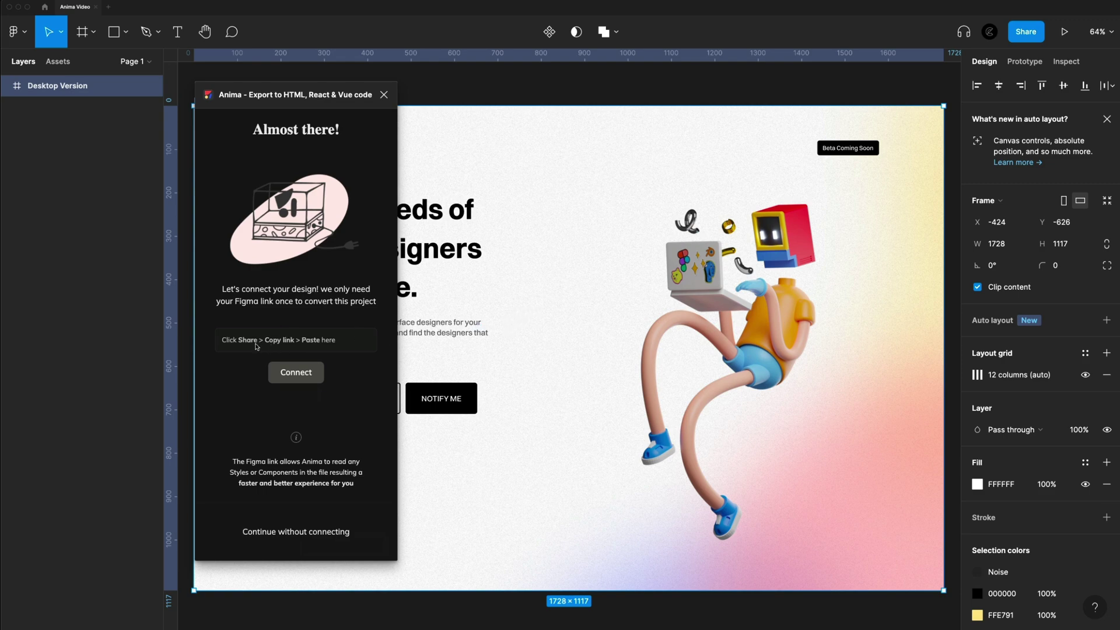
click(1028, 35)
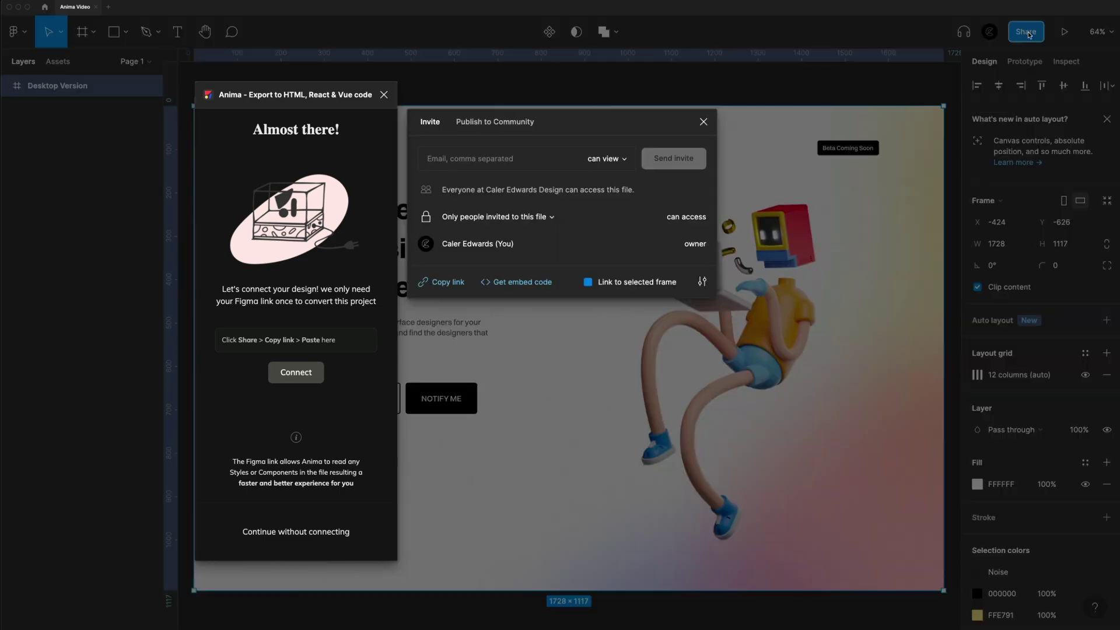
click(449, 283)
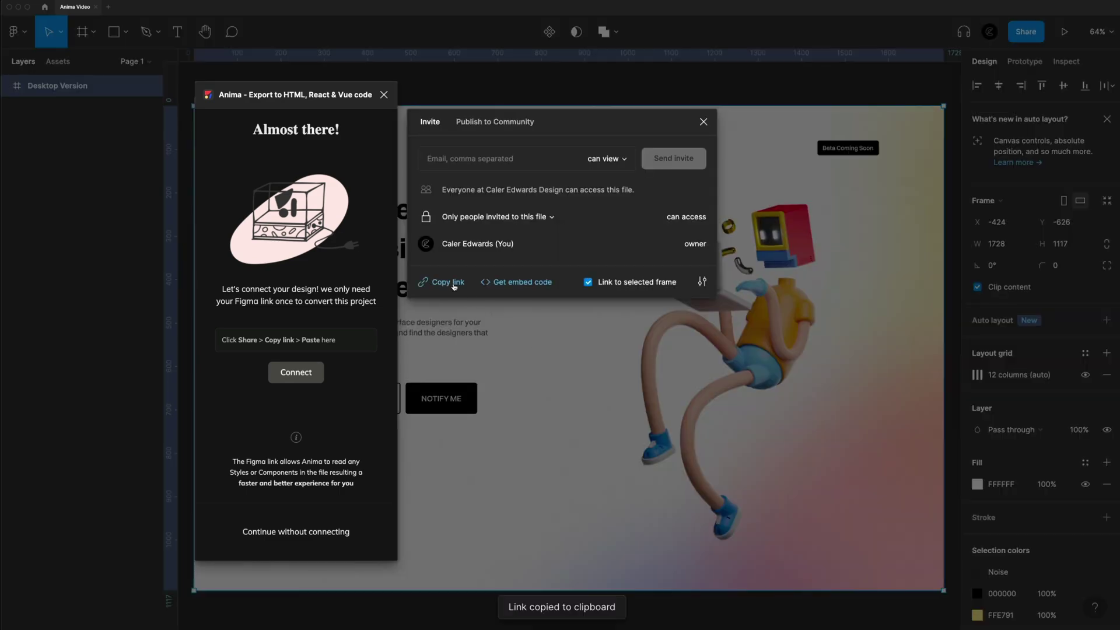
click(315, 341)
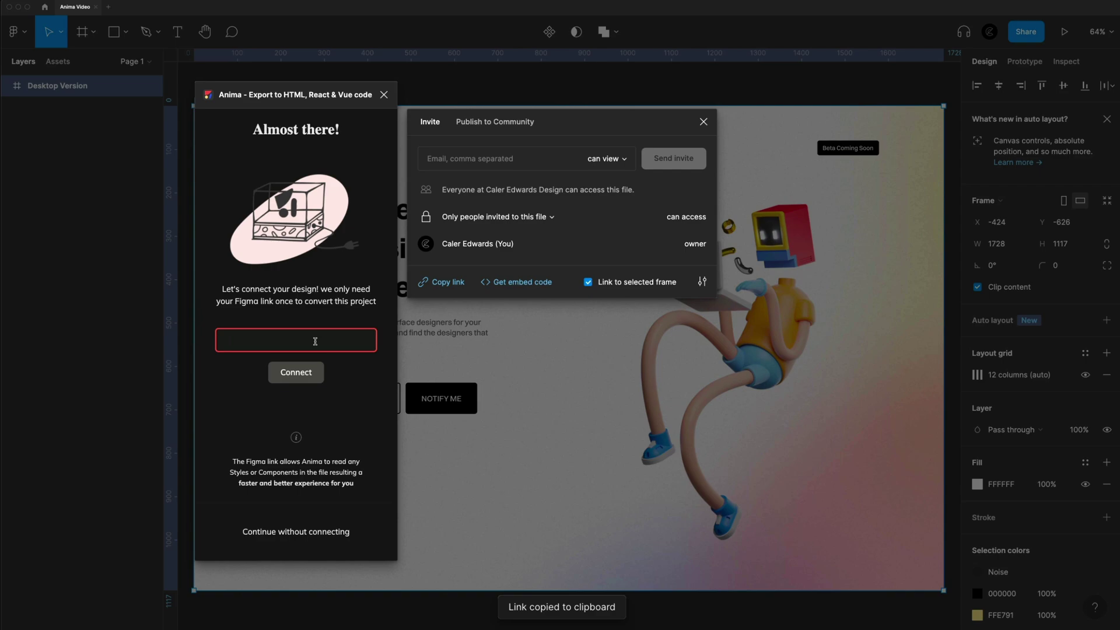
key(super+v)
- Connect the design to Anima, scroll through the Fighire landing page preview, and close it
click(295, 373)
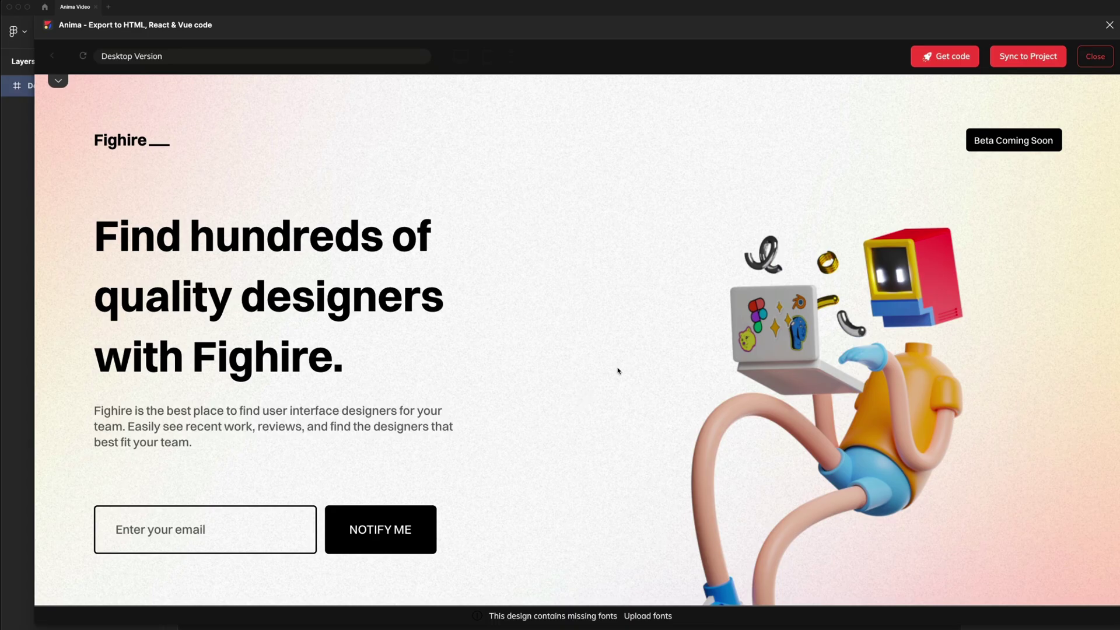
scroll(623, 366, down, 3)
scroll(622, 366, down, 3)
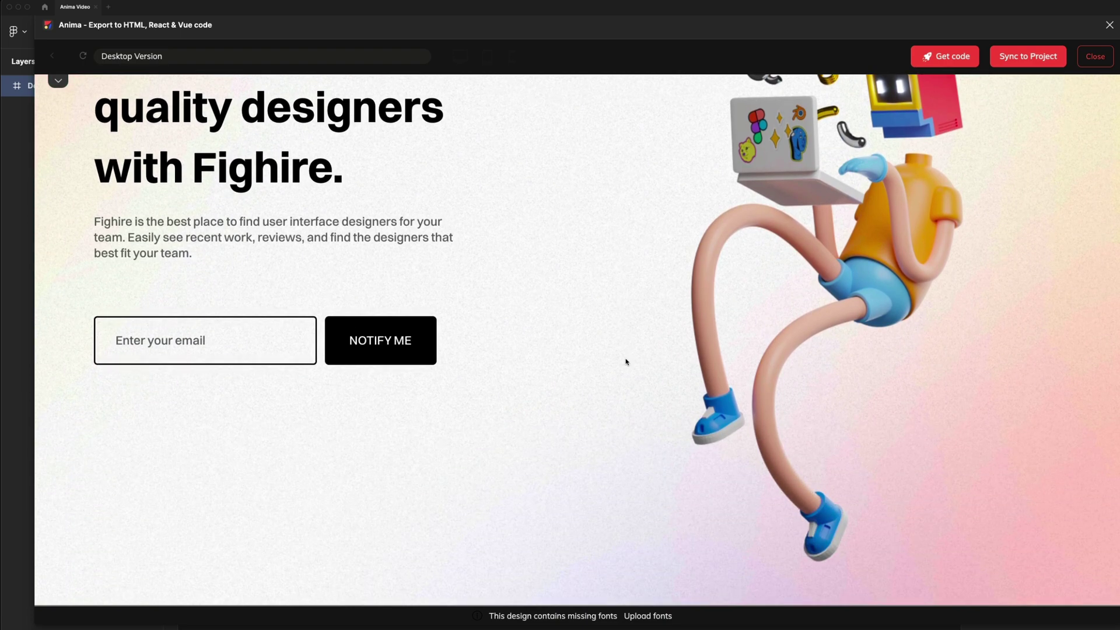
scroll(625, 363, up, 5)
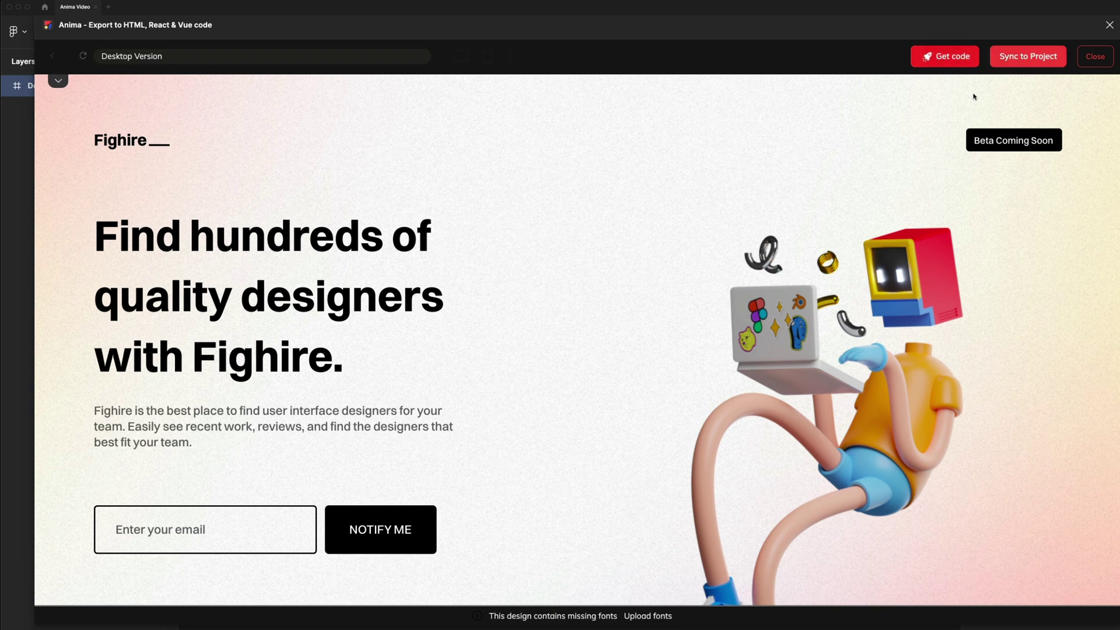
click(1097, 56)
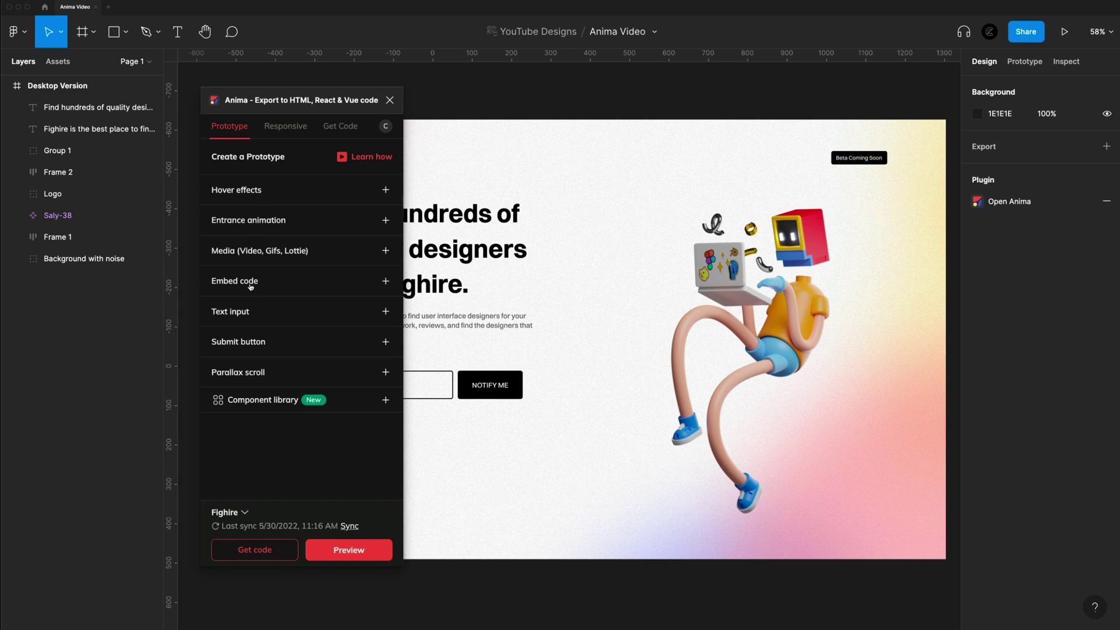
- Enable 'Use Figma constraints' in Anima's Responsive settings and check the Beta Coming Soon button's constraints
click(289, 129)
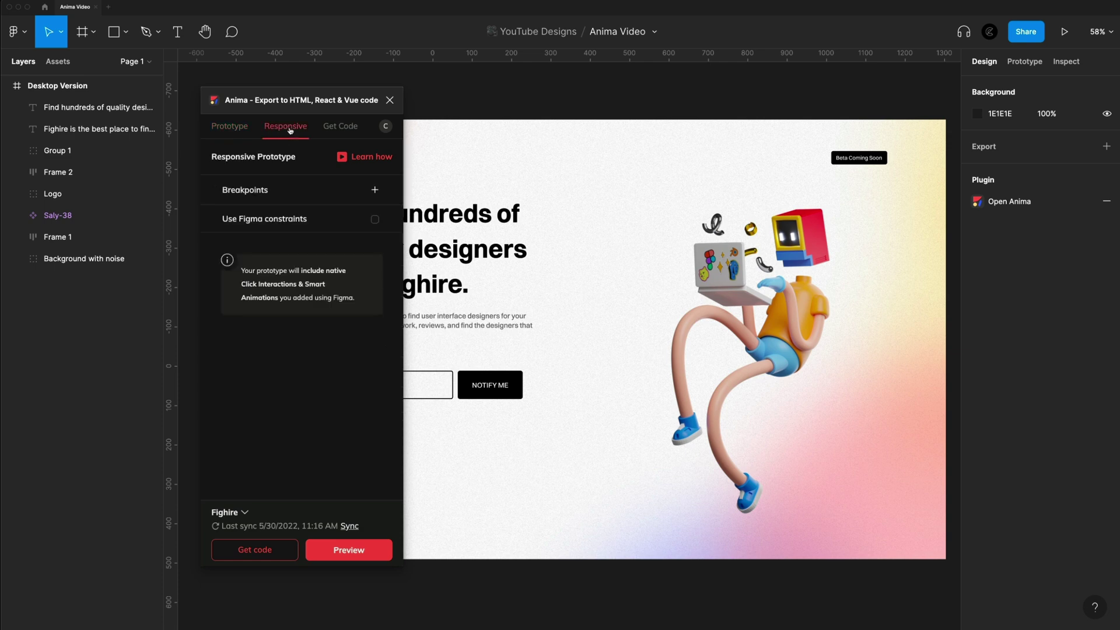
click(376, 220)
click(859, 158)
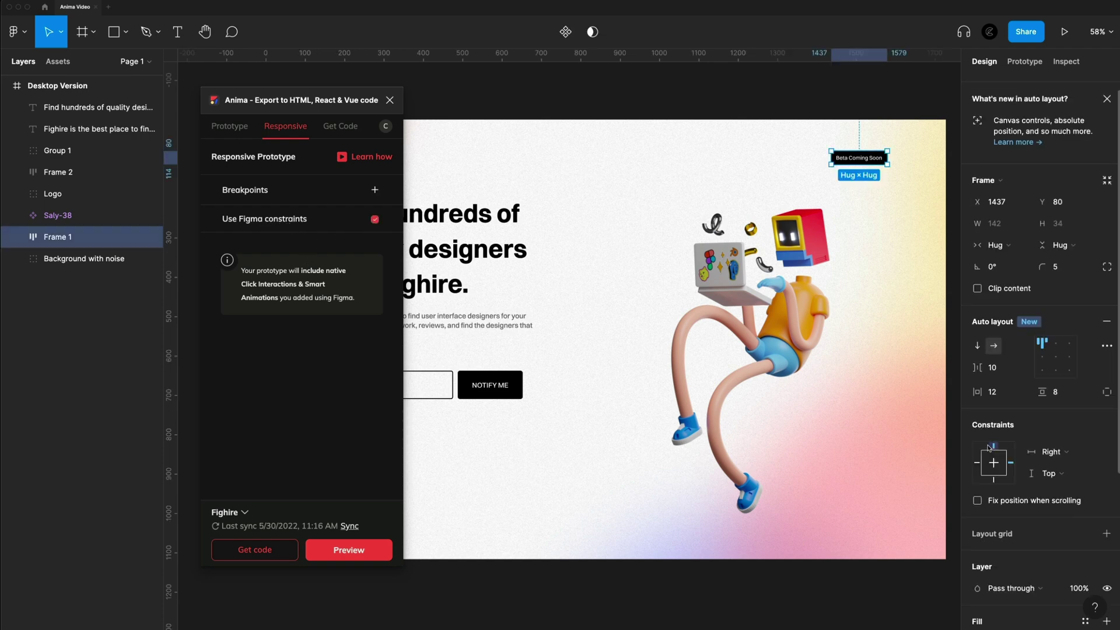
scroll(987, 447, down, 3)
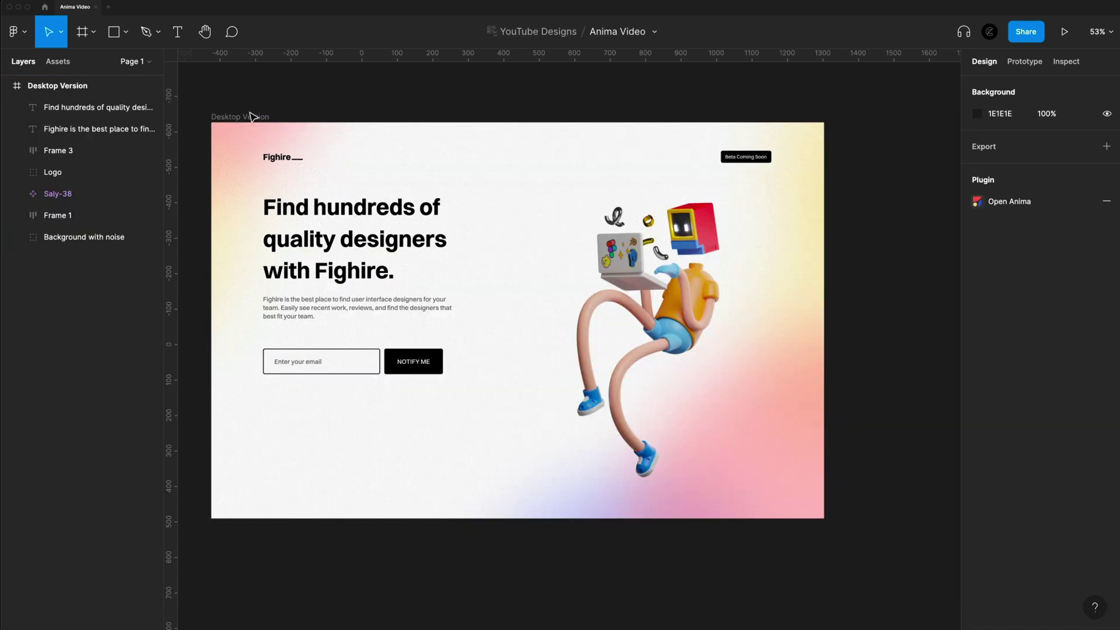
- Stretch the Desktop Version frame to about 2069 wide to test constraints, then restore 1728
click(242, 119)
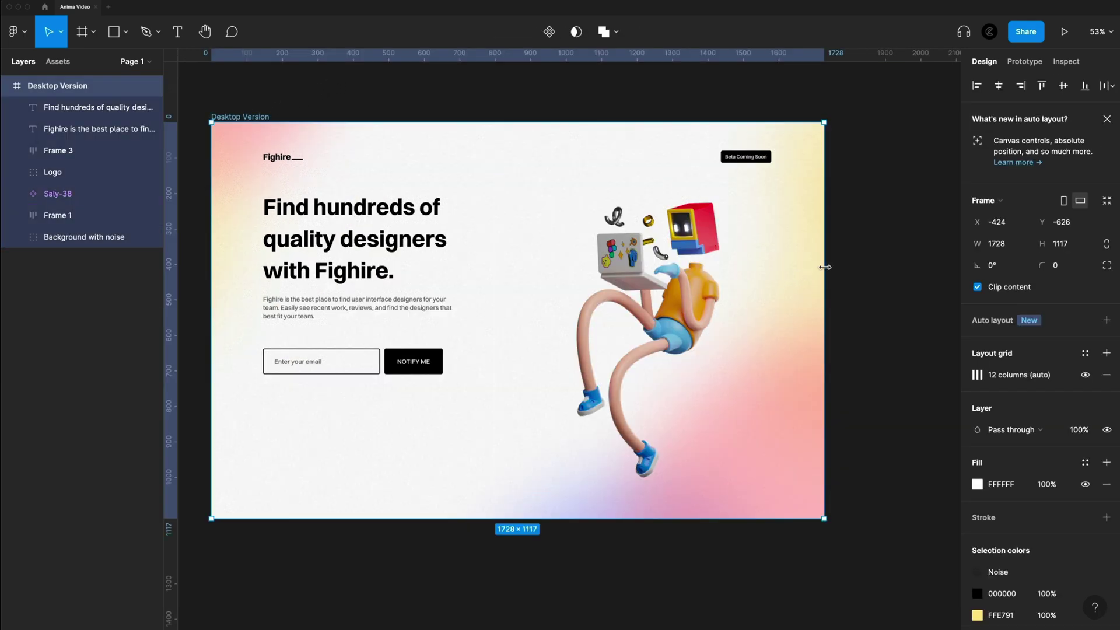
drag(825, 269, 851, 318)
scroll(758, 304, left, 5)
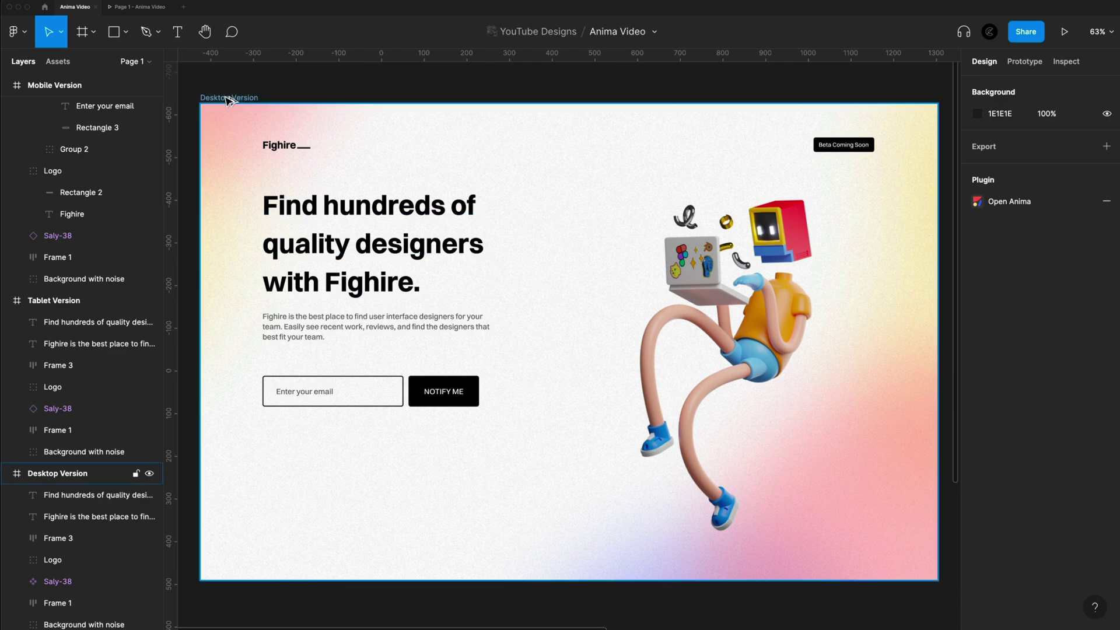
- Duplicate the Desktop Version frame below the original and narrow the copy to about 681 wide
drag(228, 100, 282, 604)
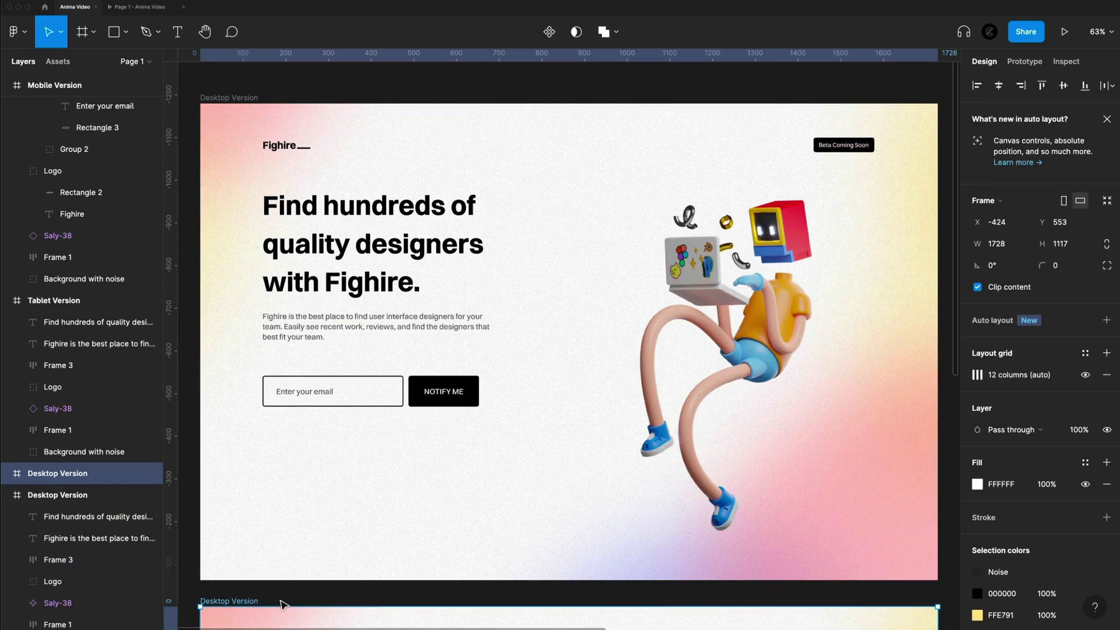
scroll(286, 601, down, 10)
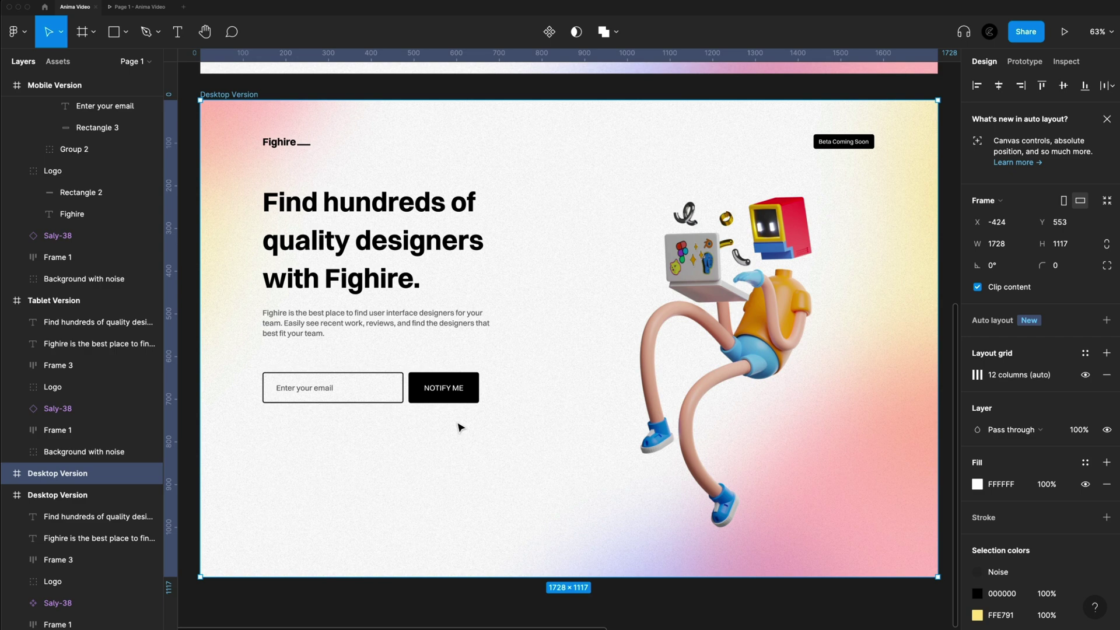
drag(938, 210, 496, 210)
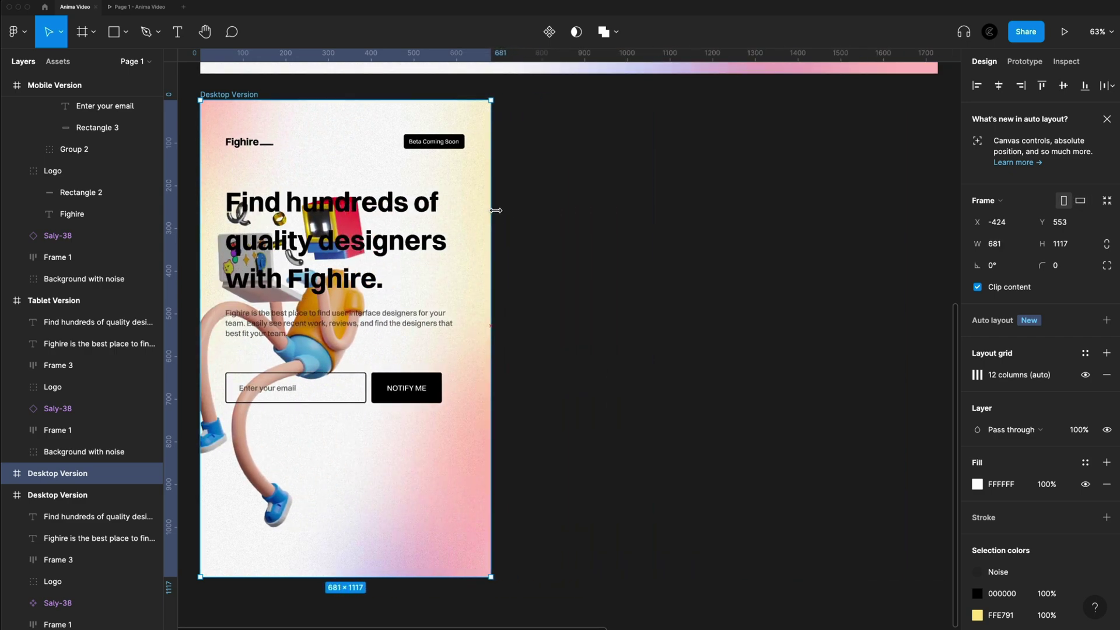
- Move the Saly-38 illustration below the signup form and zoom to fit all three frames
click(257, 470)
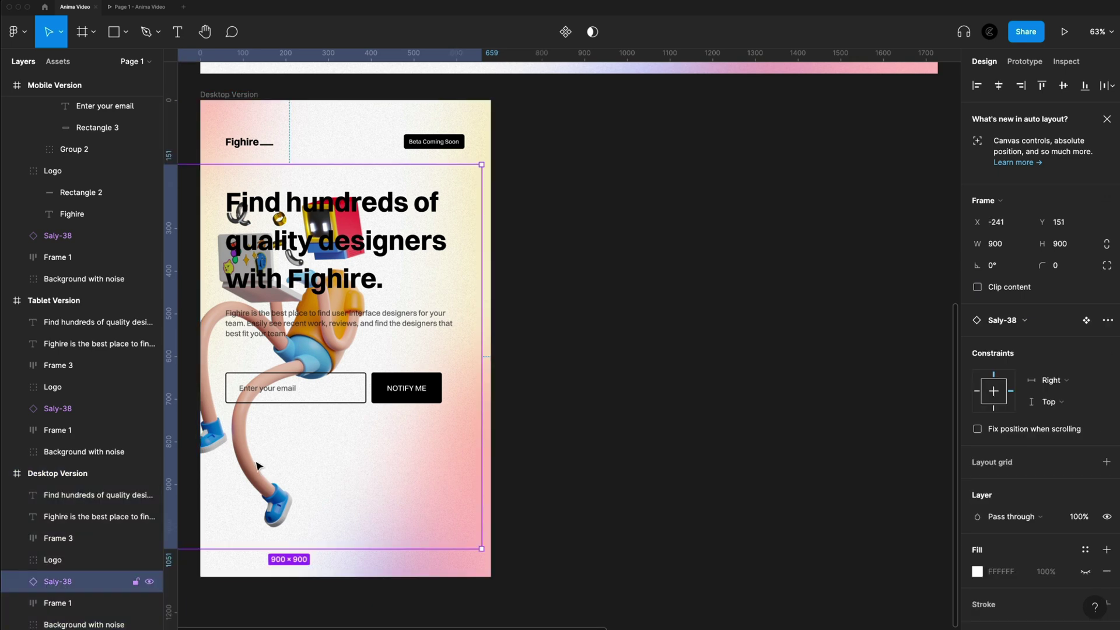
drag(257, 467, 357, 542)
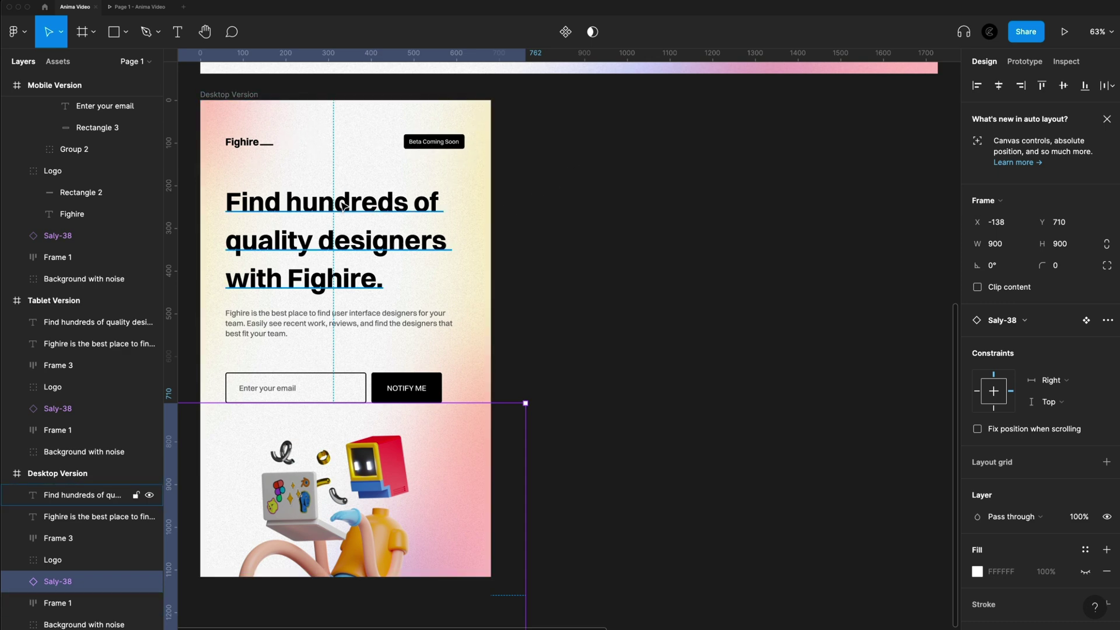
click(560, 196)
key(shift+1)
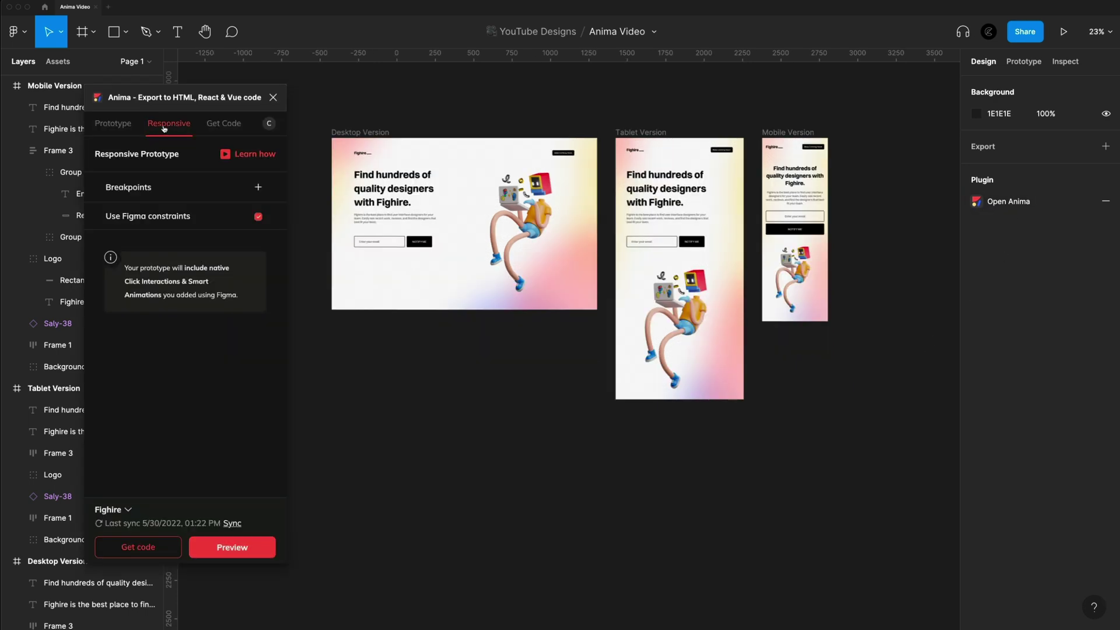
- Save Desktop, Tablet and Mobile Version frames as Anima breakpoints at 1728, 834 and 428 px
drag(323, 100, 875, 473)
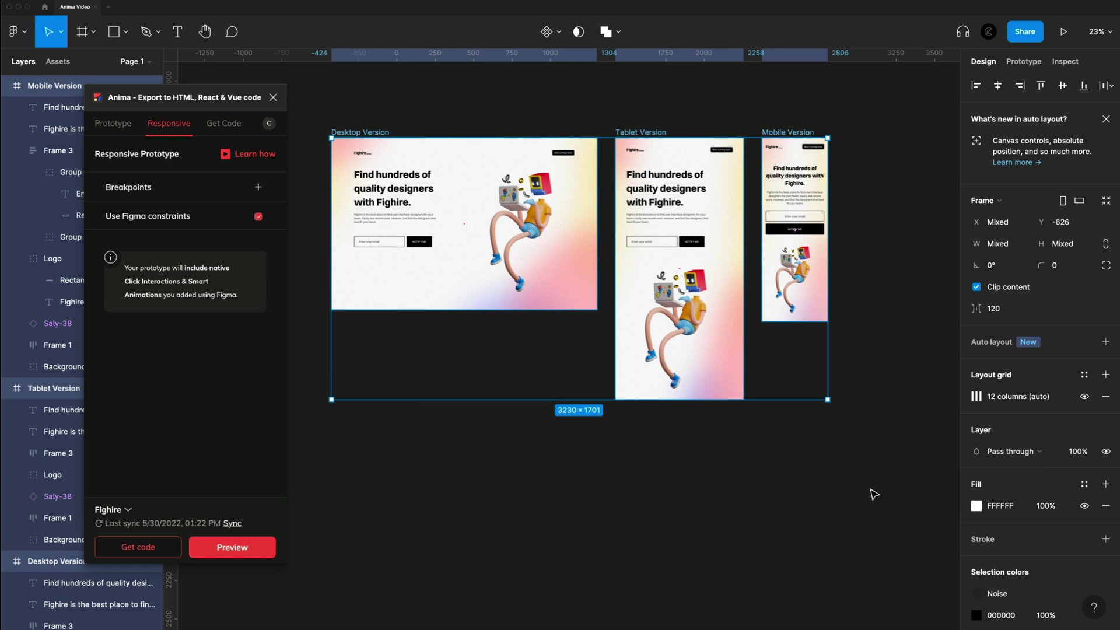
click(869, 507)
click(370, 133)
shift+click(633, 133)
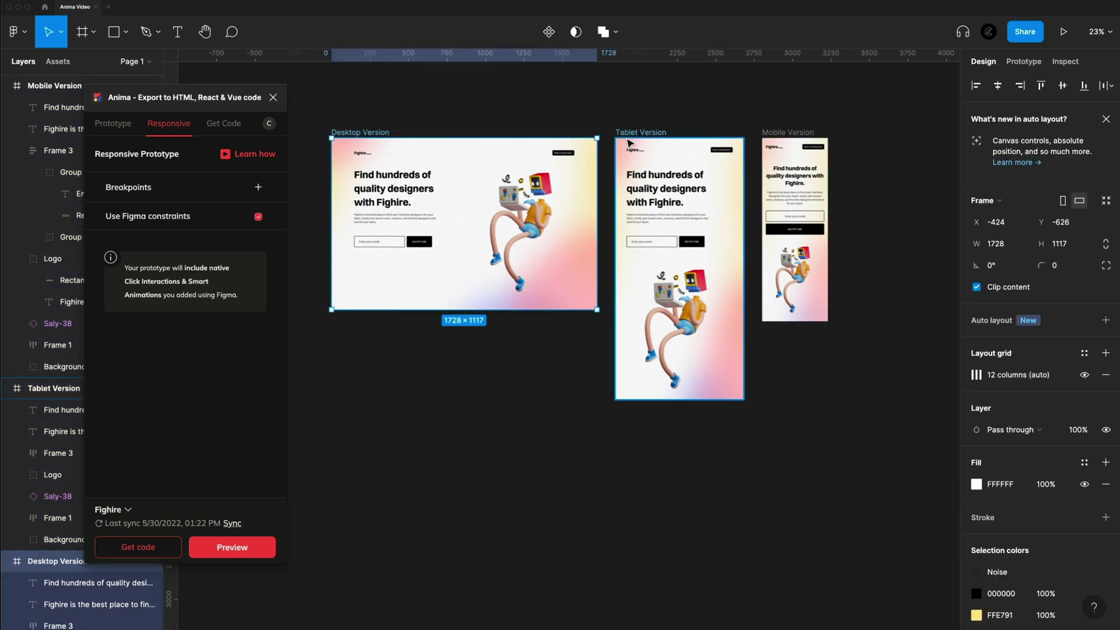
shift+click(781, 133)
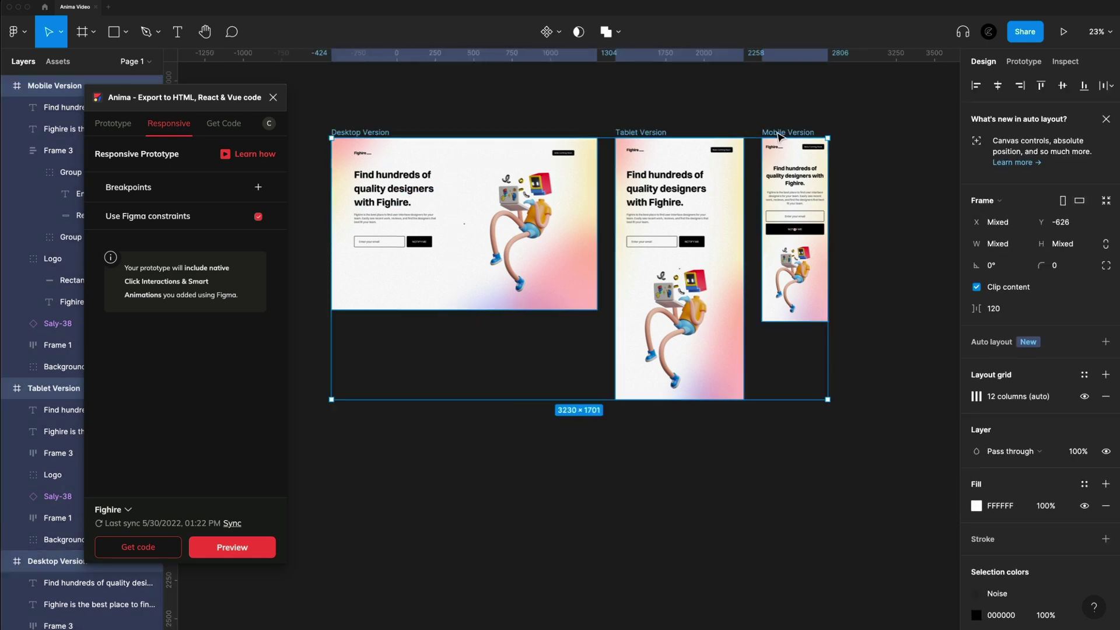
click(258, 188)
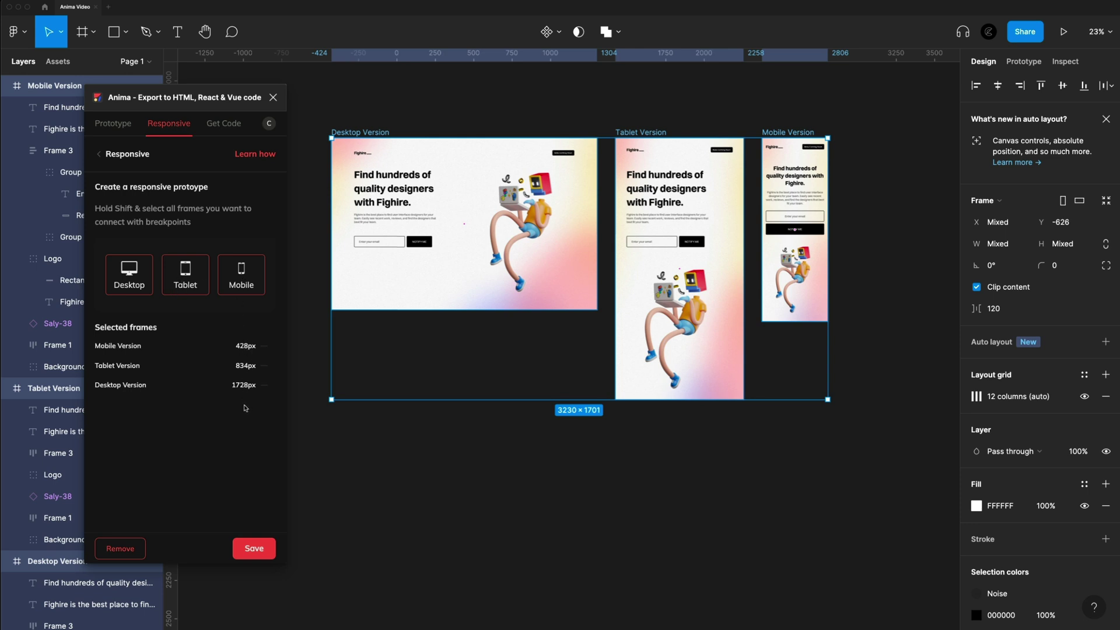
click(253, 550)
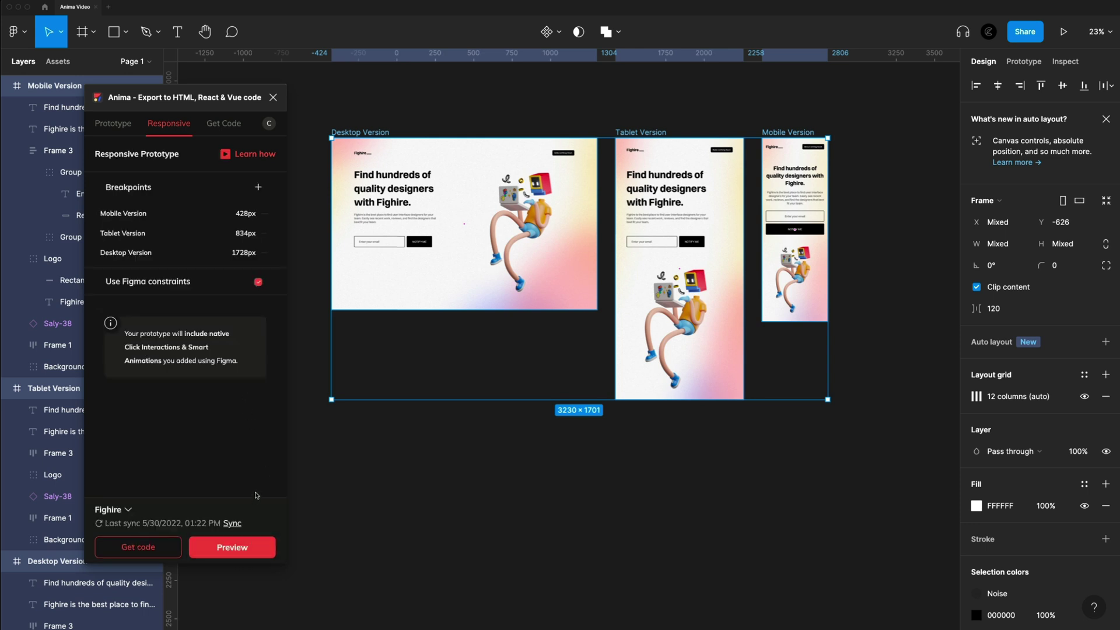
- Preview the Fighire page in Anima at desktop, tablet and mobile widths, then close the preview
click(231, 548)
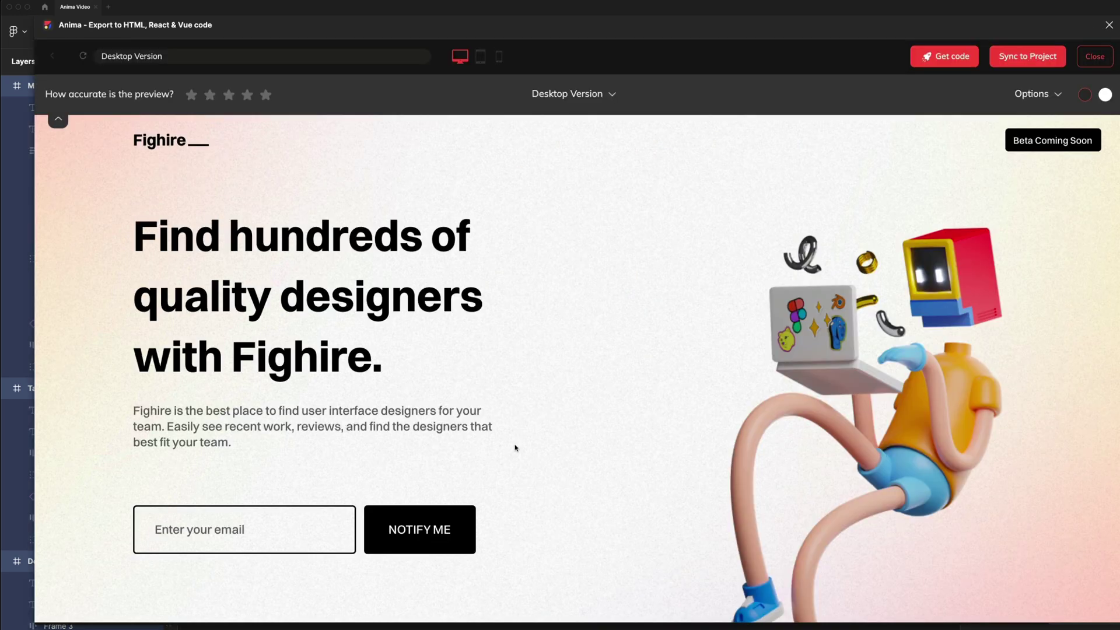
click(57, 120)
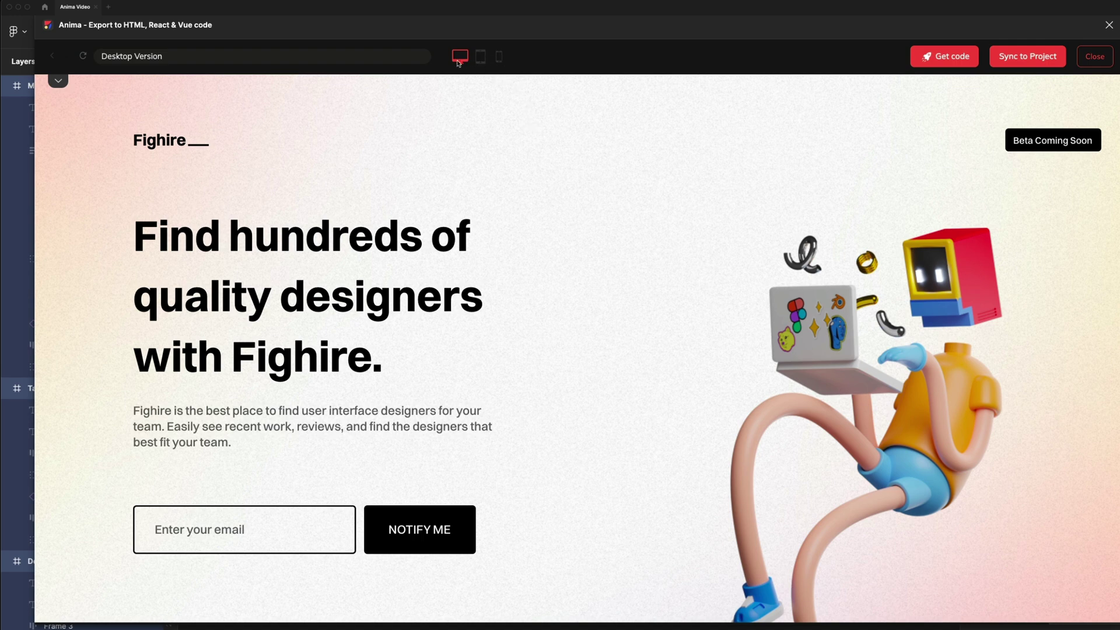
click(482, 58)
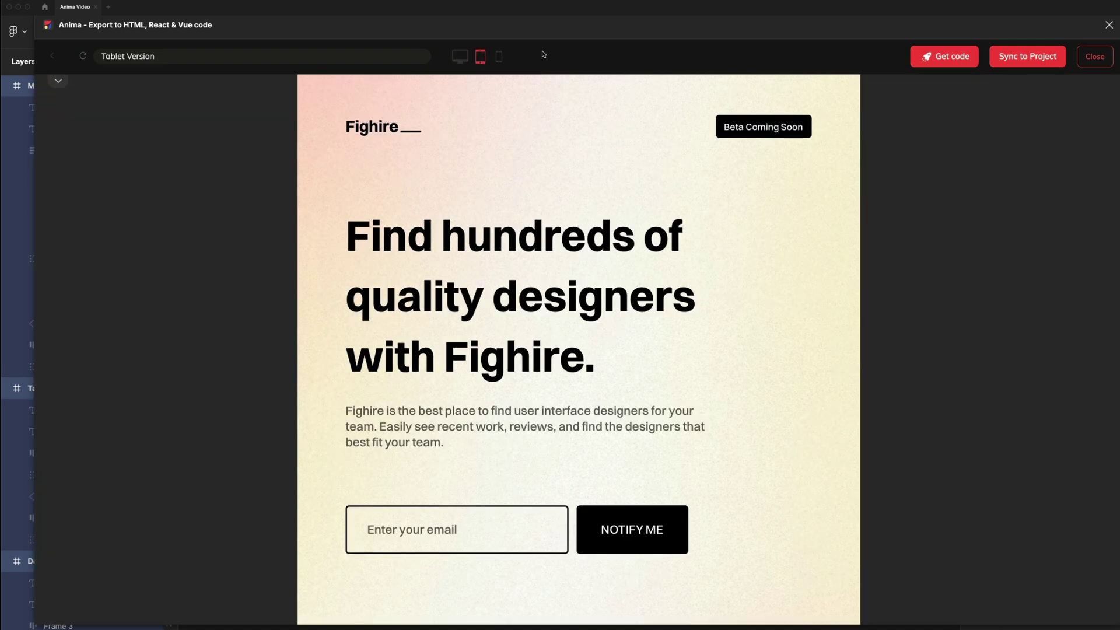
click(497, 59)
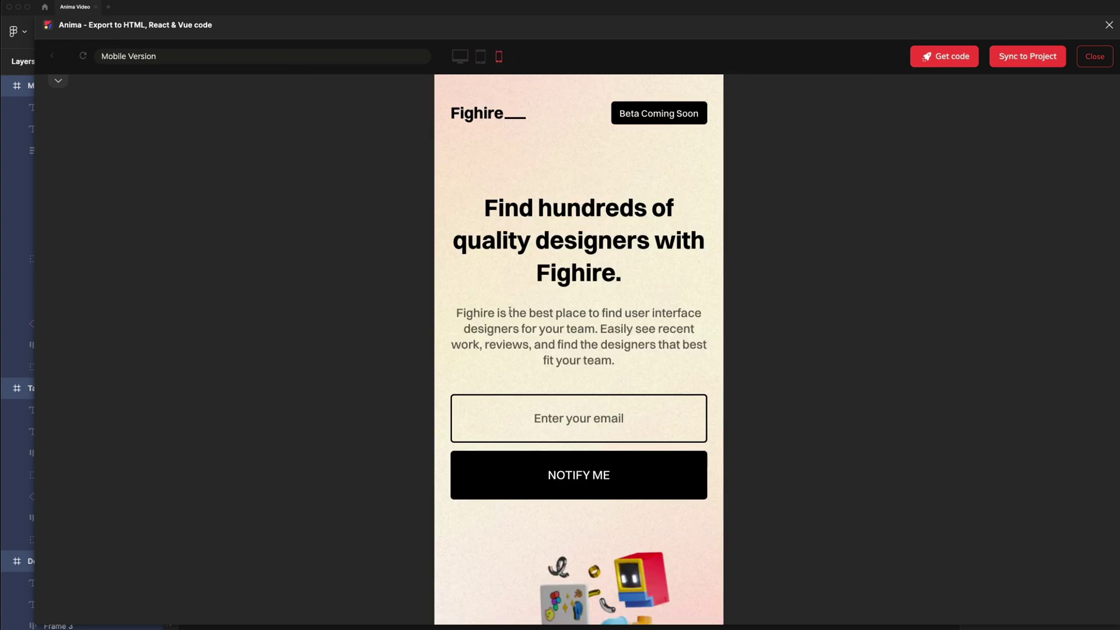
click(1026, 63)
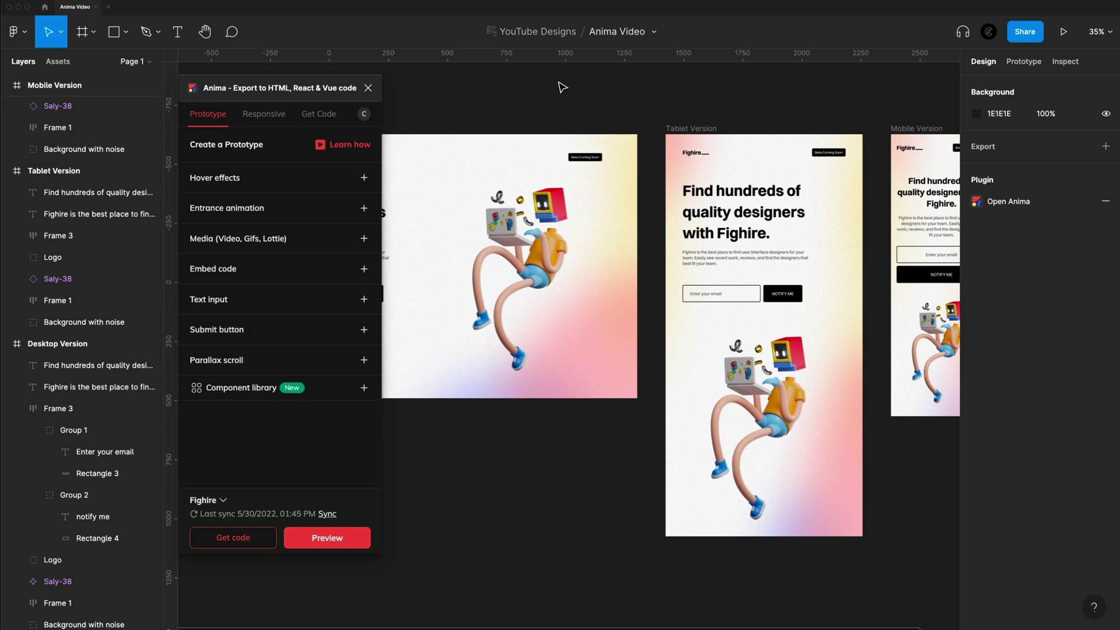
- Zoom to the Desktop Version frame and select the 'Enter your email' text layer
key(shift+2)
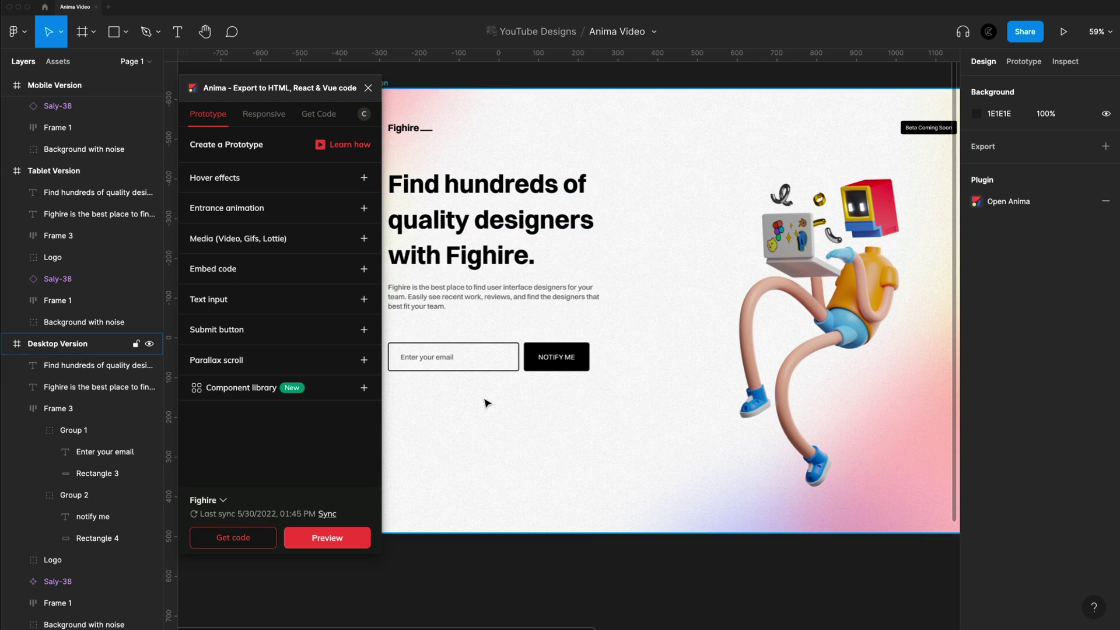
click(461, 363)
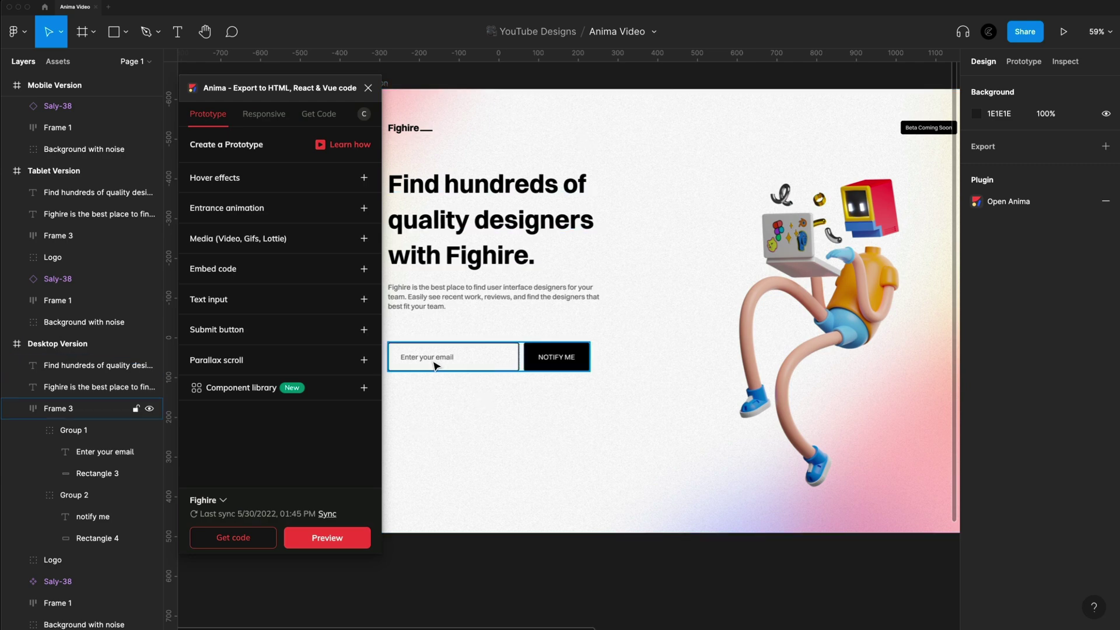
scroll(437, 364, up, 5)
scroll(470, 370, left, 3)
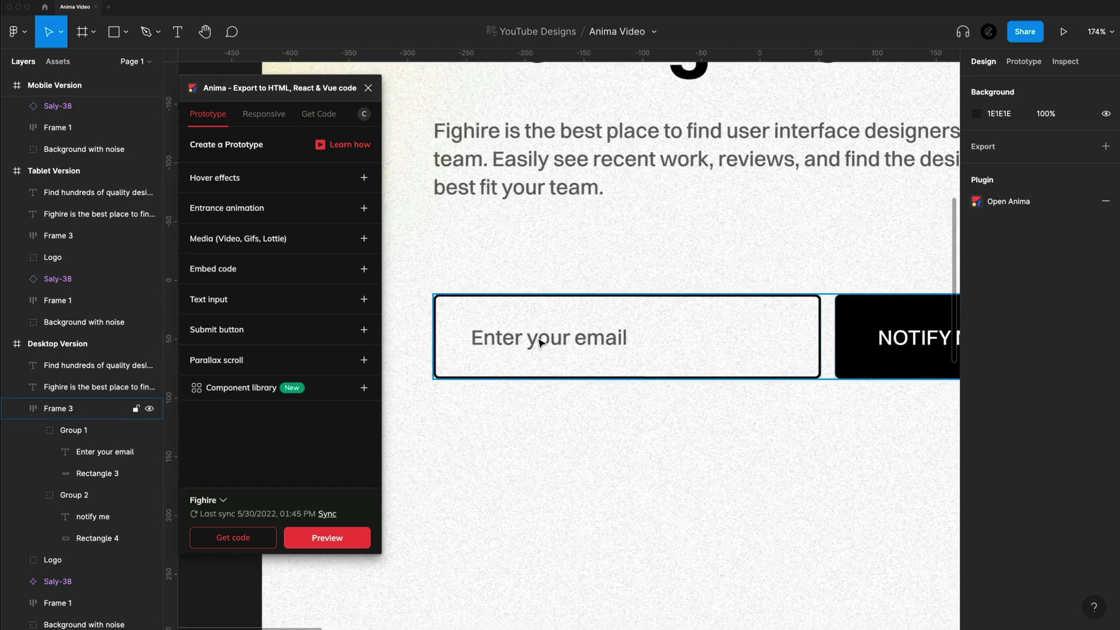
click(539, 344)
double_click(506, 345)
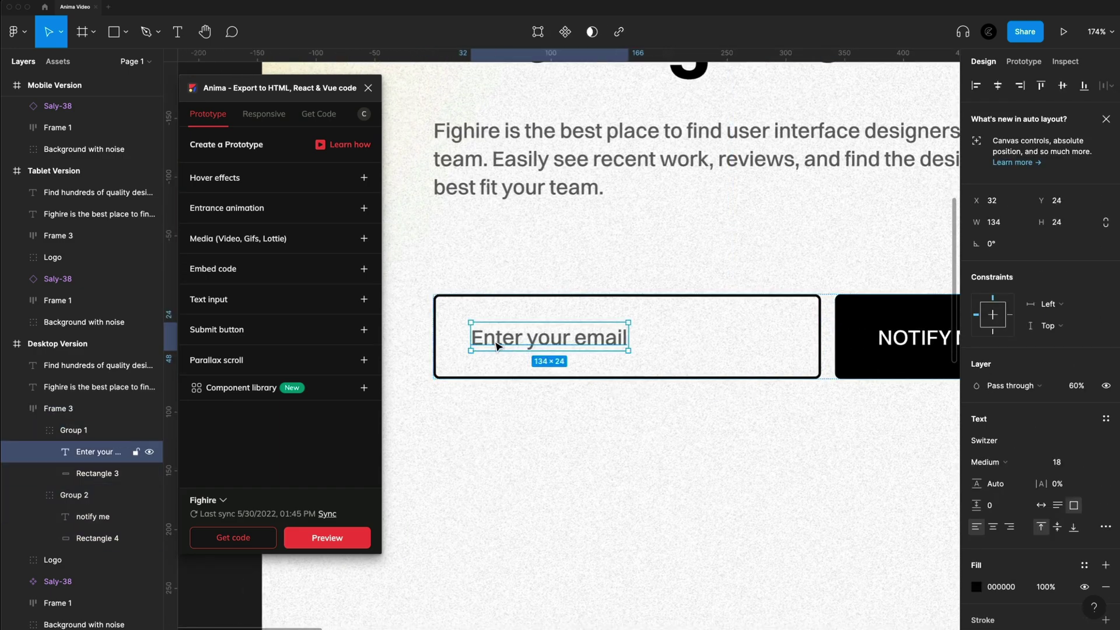
- Make the text an Email-type text input in Anima and save the settings
click(364, 300)
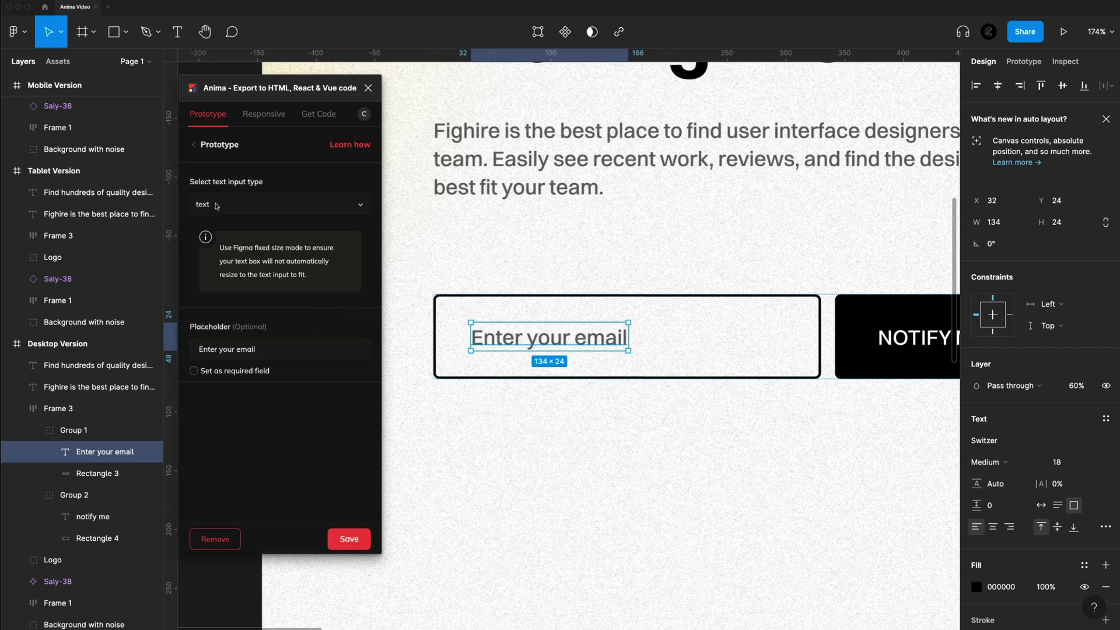
click(318, 209)
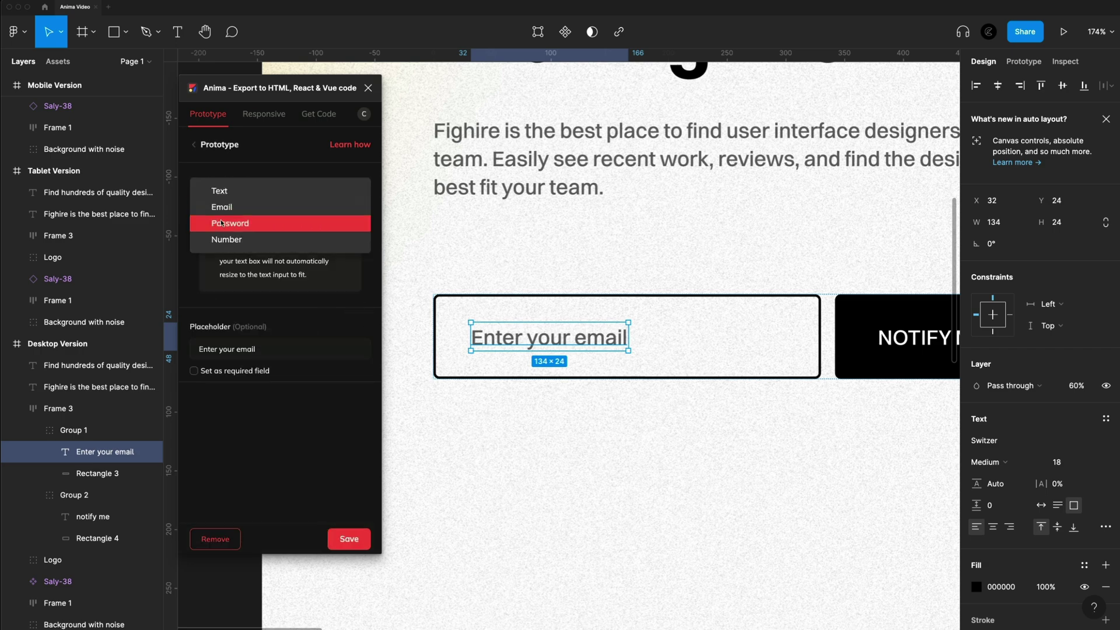
click(242, 209)
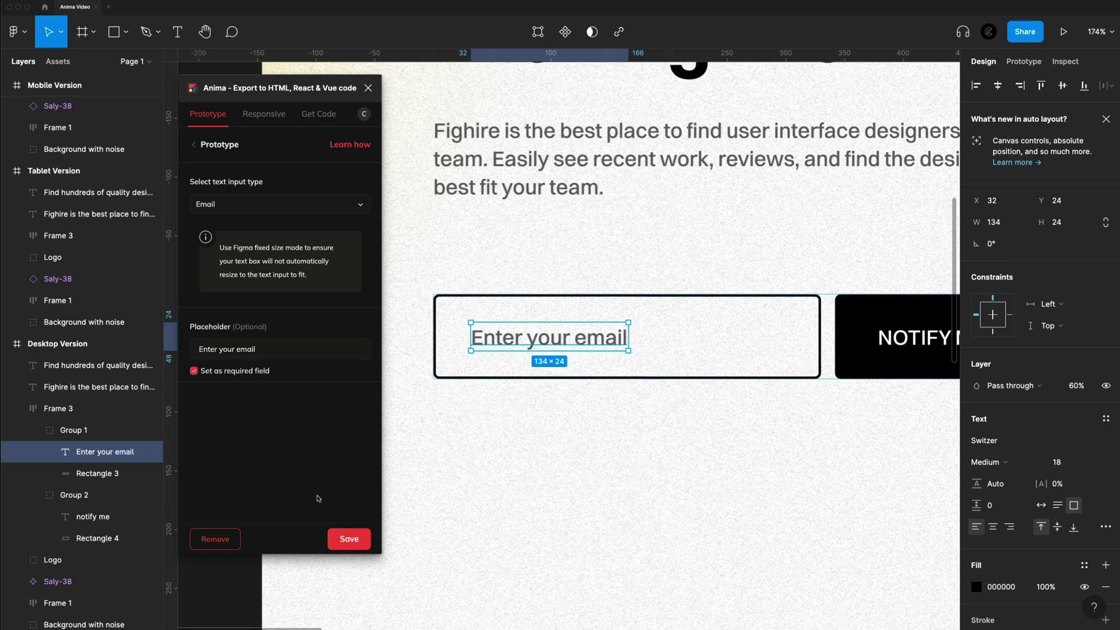
click(350, 539)
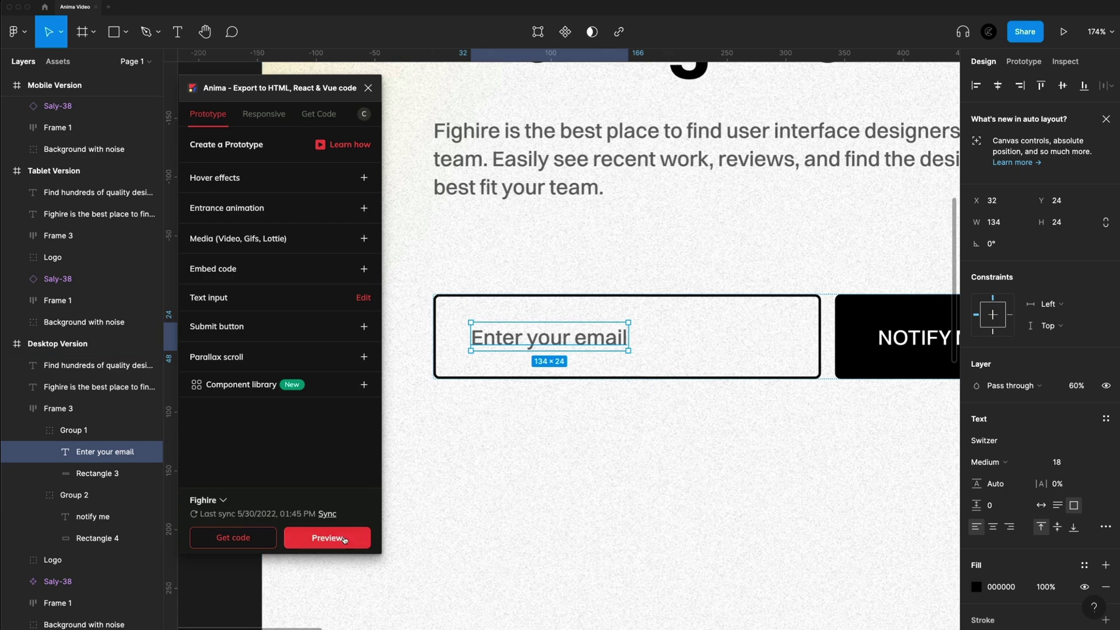
- Test typing in the previewed email field, then widen the email text layer to 262 px
click(336, 539)
click(155, 529)
text(f)
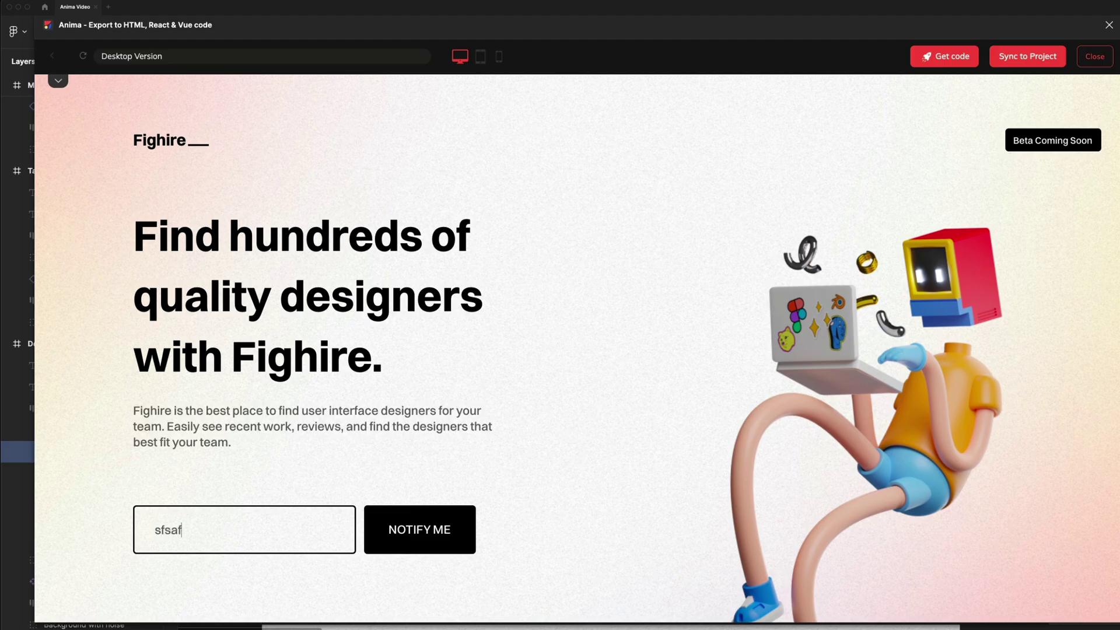
text(;slakjfs;kjfs;adkfjasd;l)
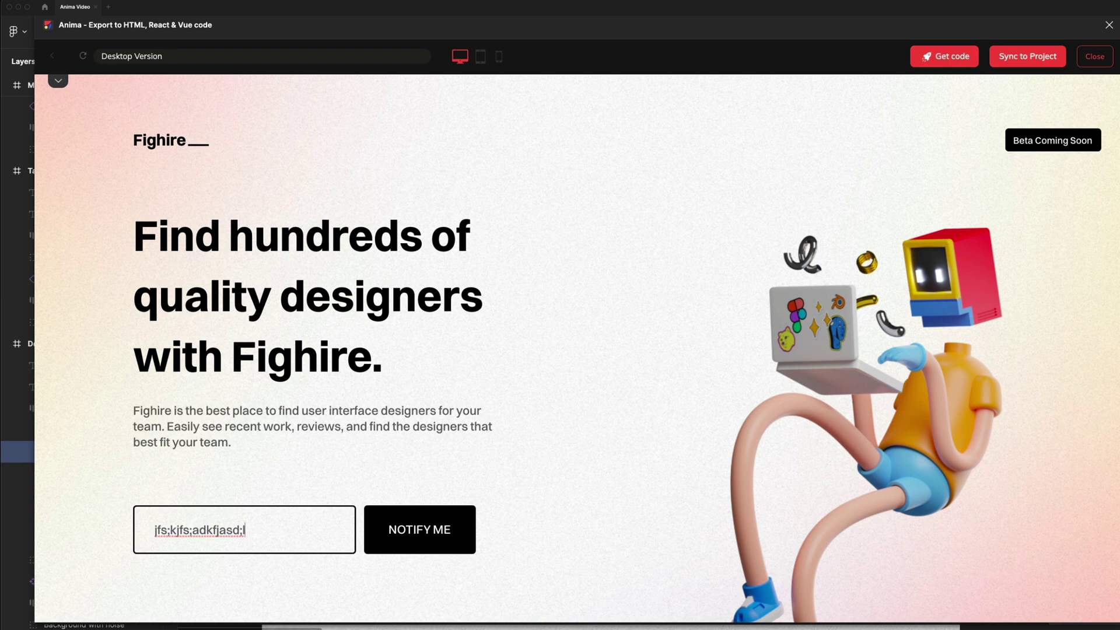
click(1095, 56)
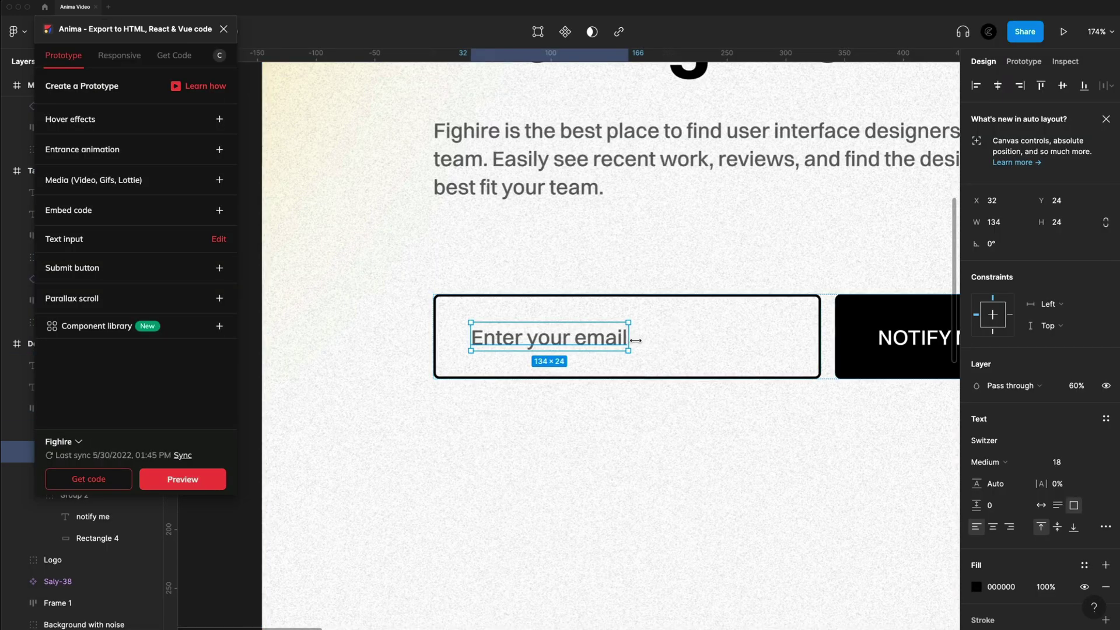
drag(636, 340, 785, 337)
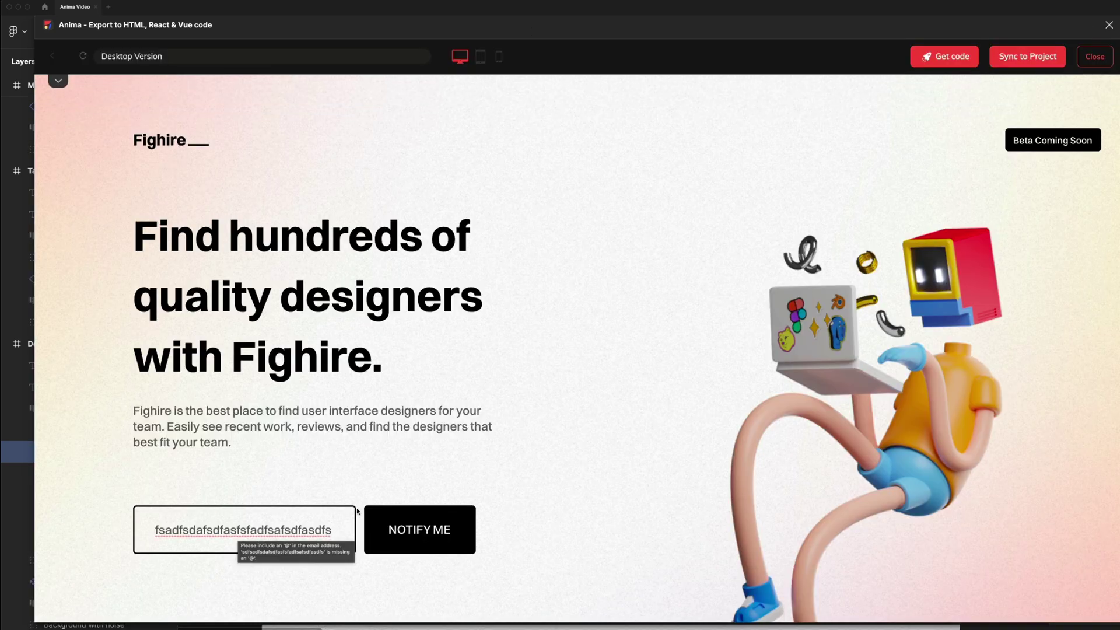
click(1095, 56)
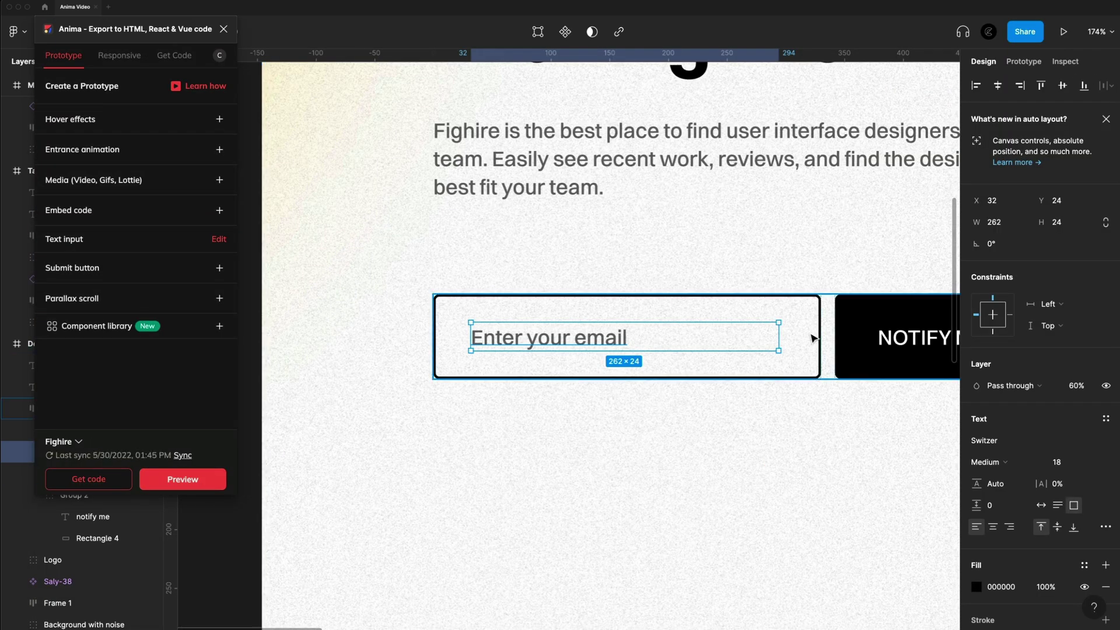
- Add a Submit button action to the NOTIFY ME group, emailing responses, targeting Desktop Version
scroll(834, 327, right, 5)
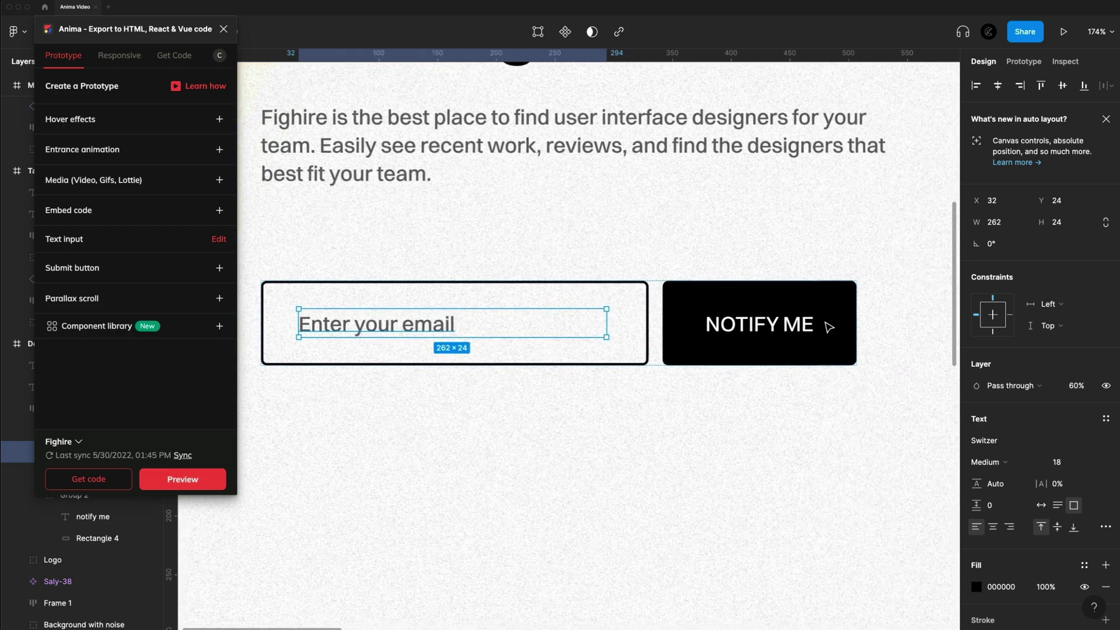
click(729, 325)
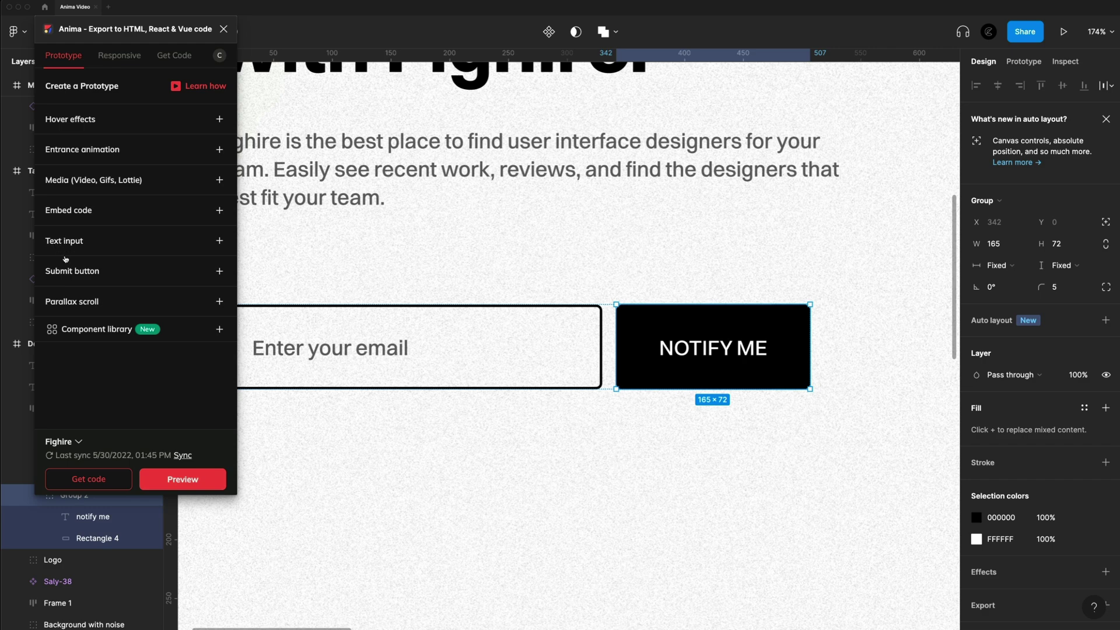
click(218, 271)
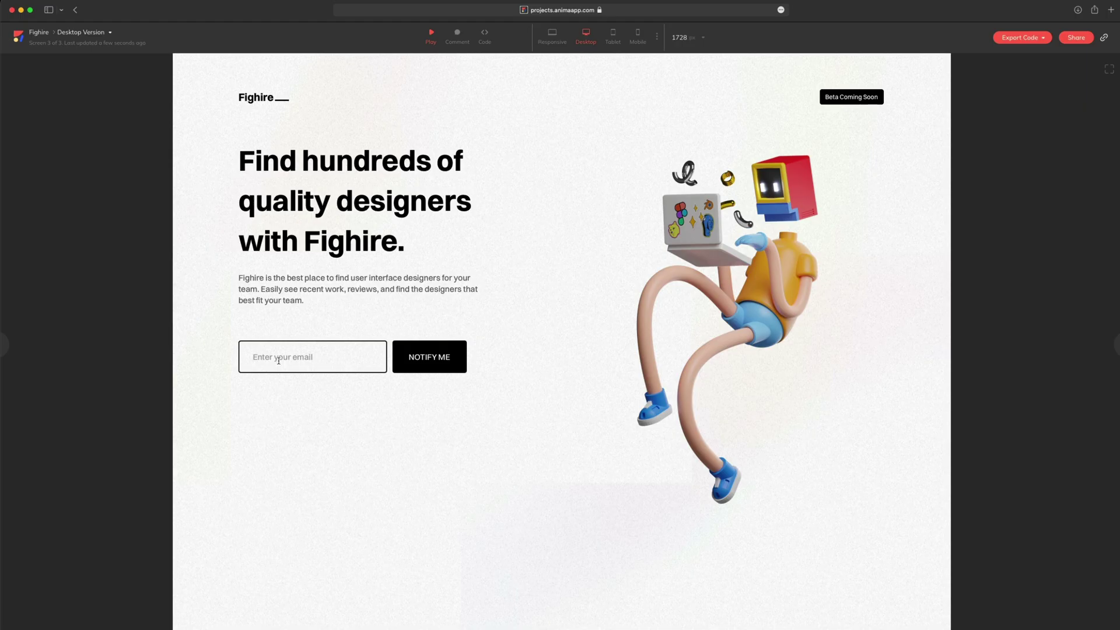
- Enter a test email address in the preview's field and submit it with NOTIFY ME
text(test@email.com)
click(433, 358)
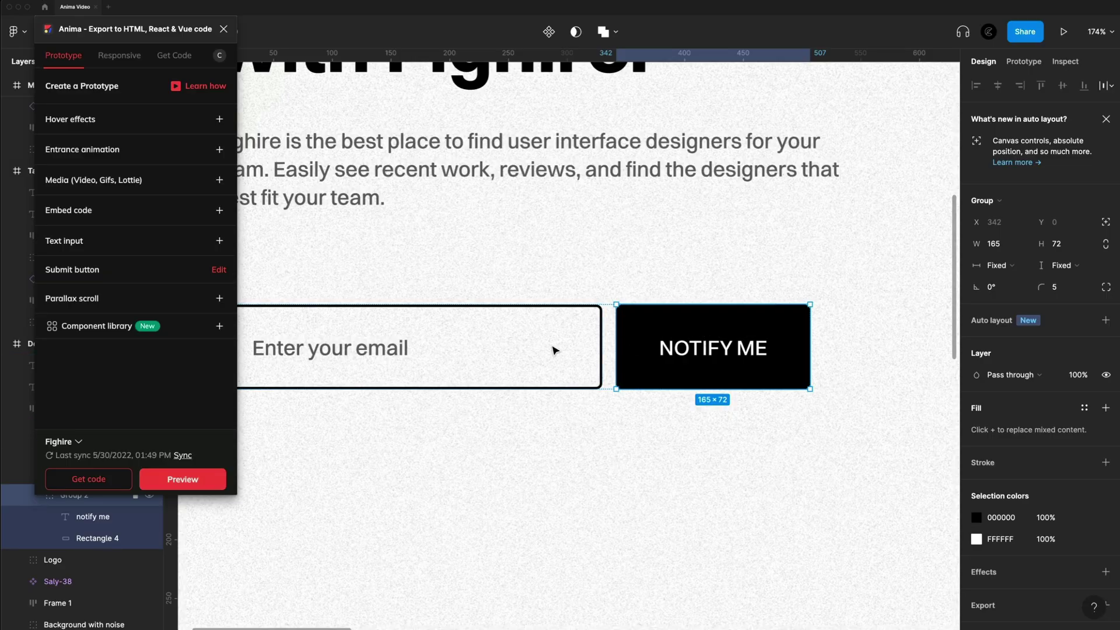
- Add and save a Grow hover effect with an ease-in-out curve on the NOTIFY ME button
click(221, 121)
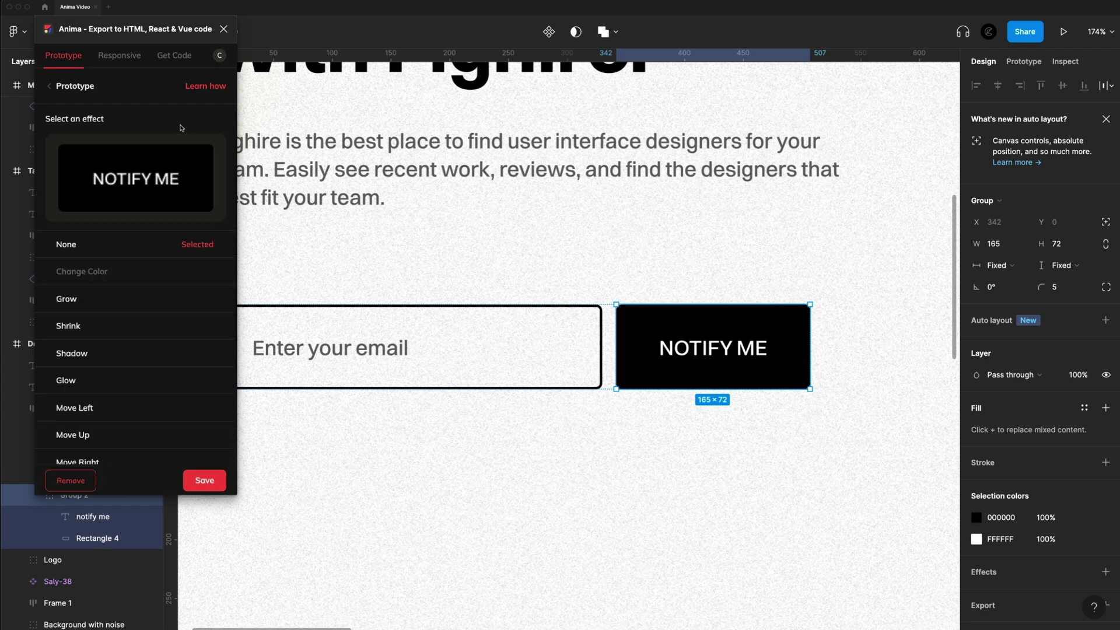
scroll(143, 350, down, 3)
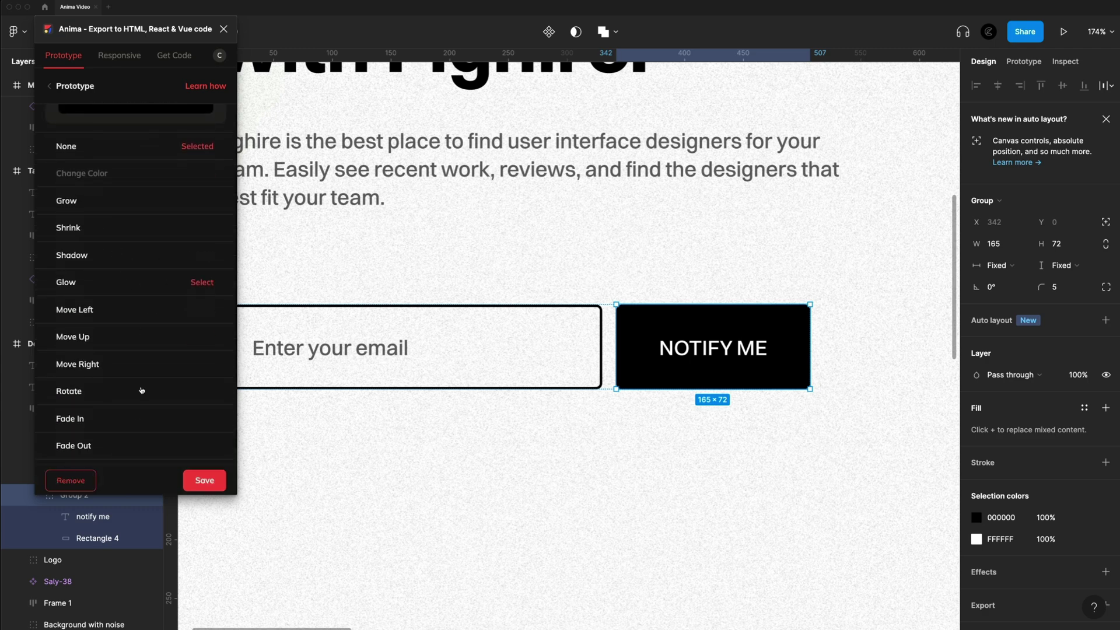
scroll(127, 241, up, 1)
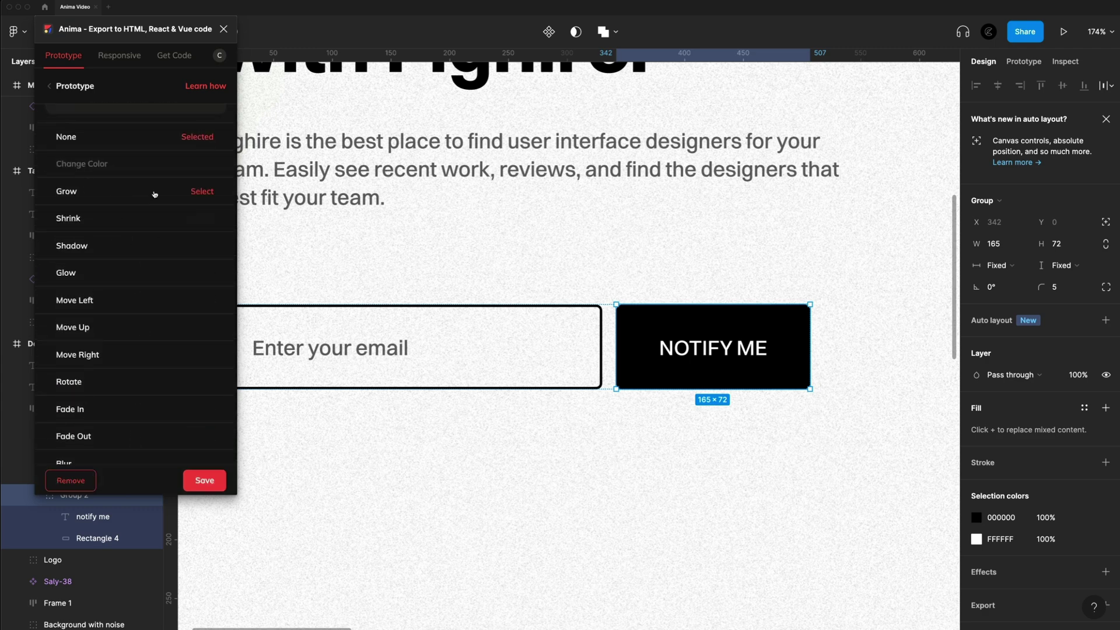
click(199, 194)
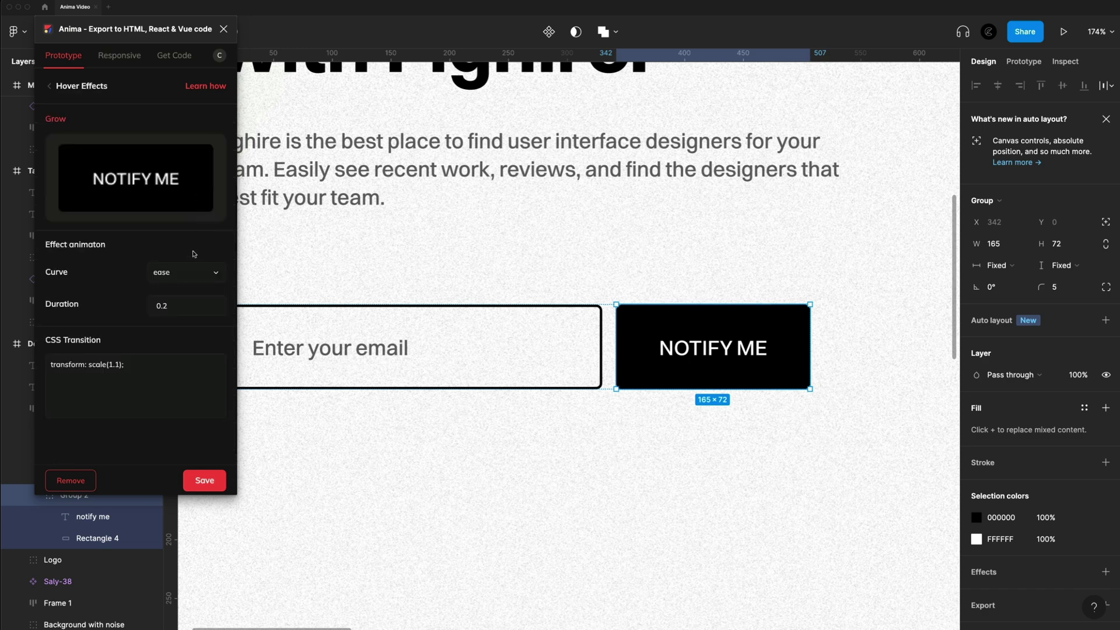
click(214, 274)
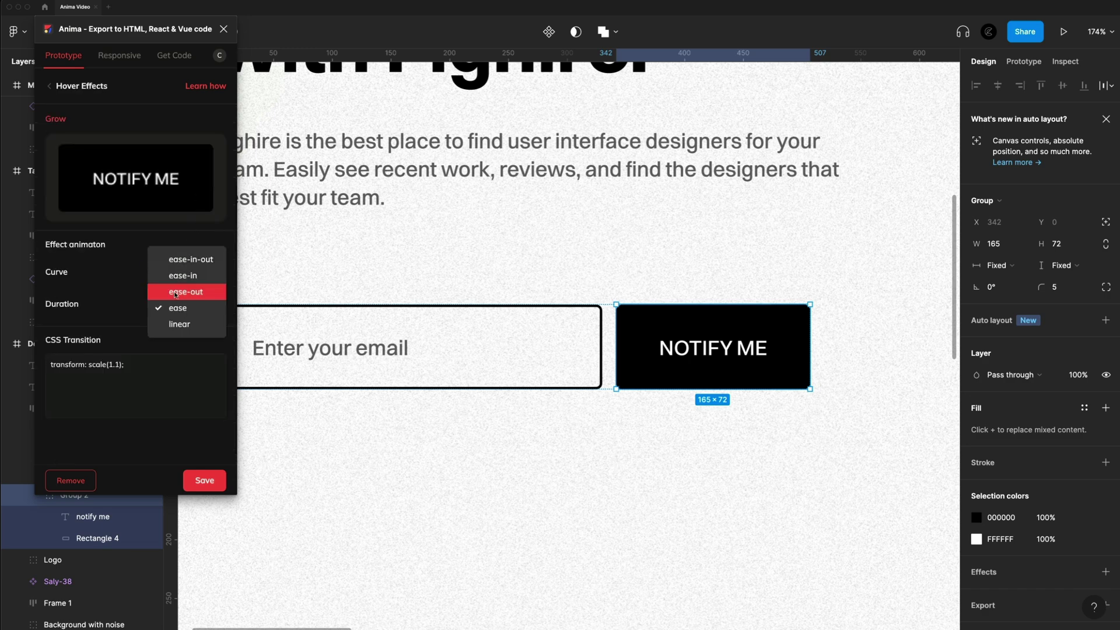
click(192, 260)
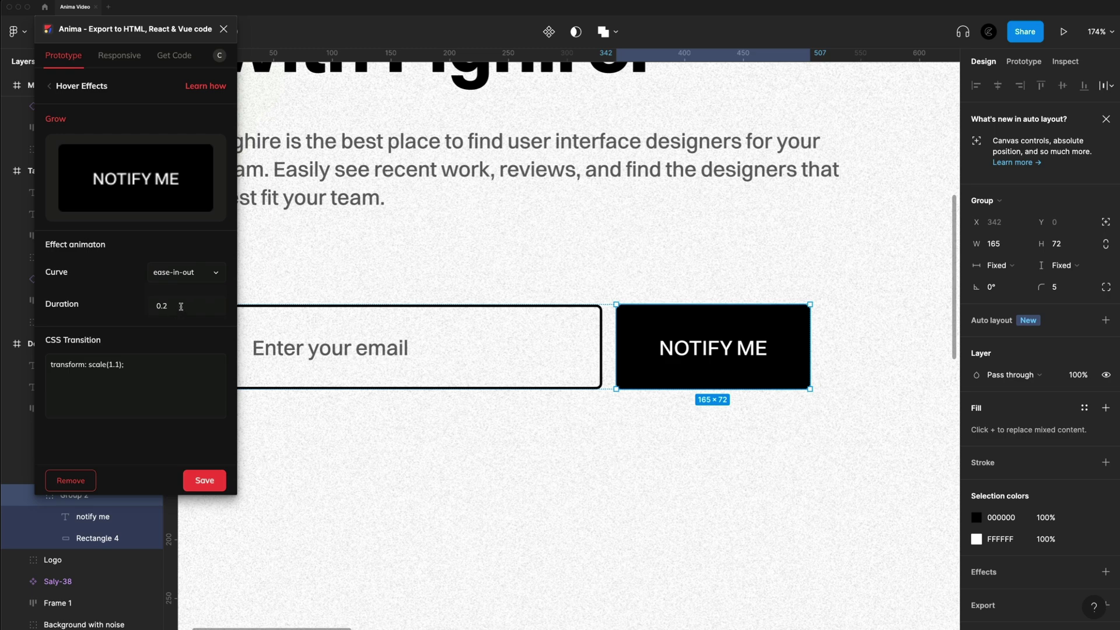
click(205, 483)
click(188, 479)
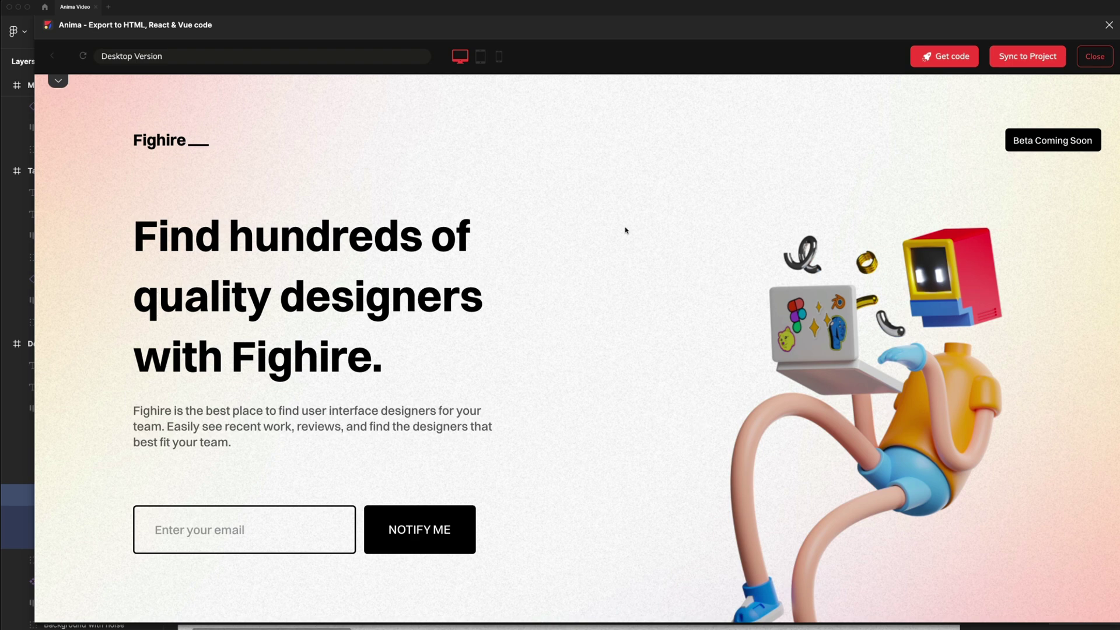
click(480, 56)
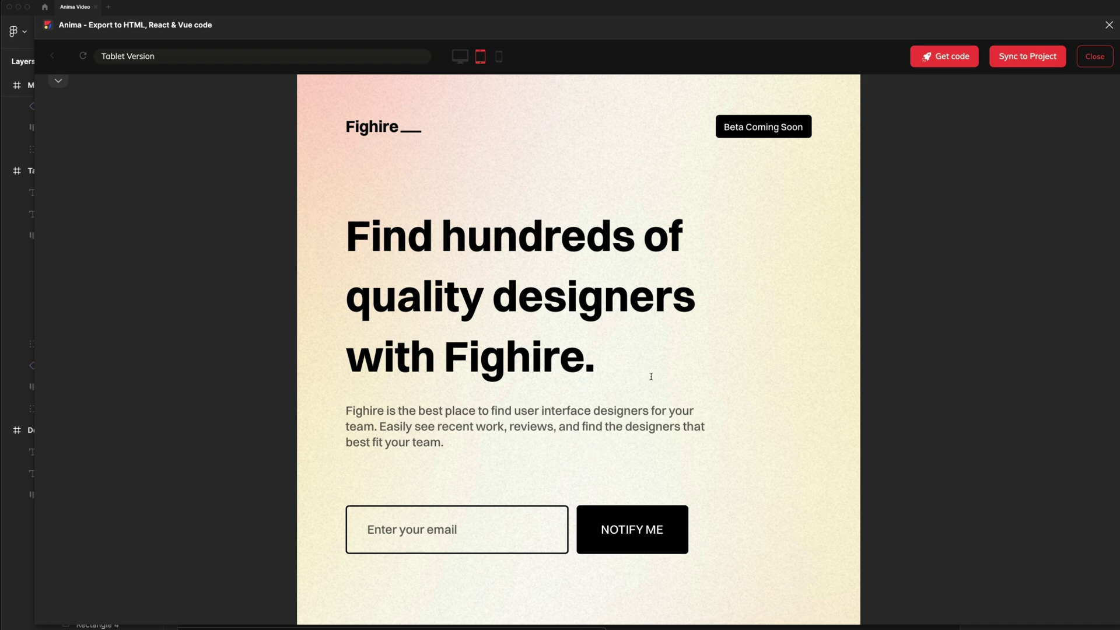
click(1095, 56)
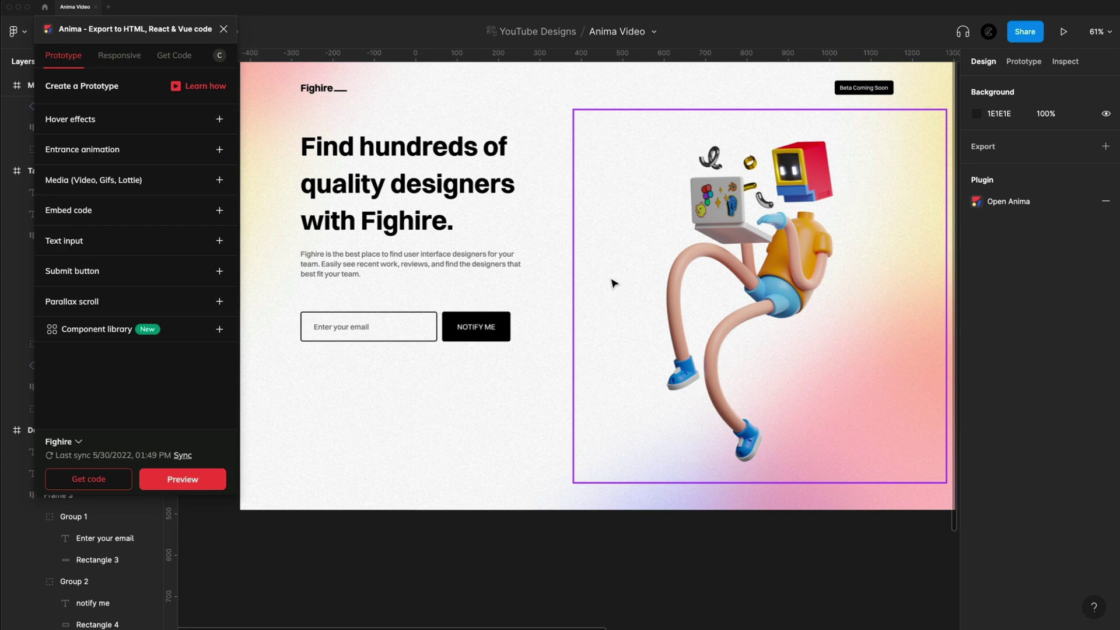
- Select the Saly-38 illustration and give it a Move Right entrance animation
key(n)
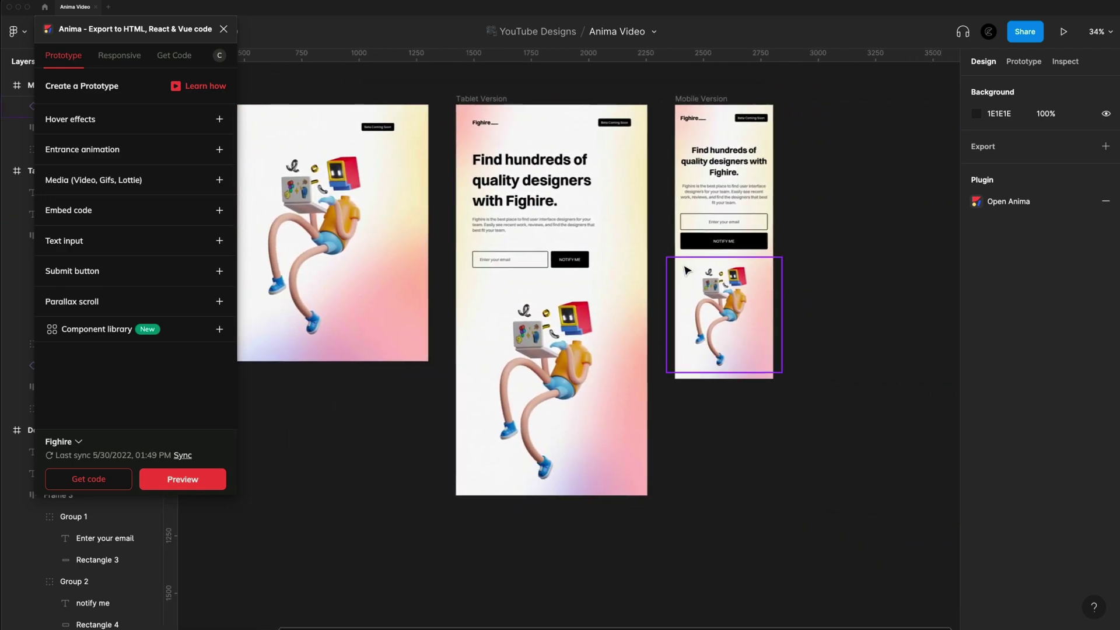
key(Escape)
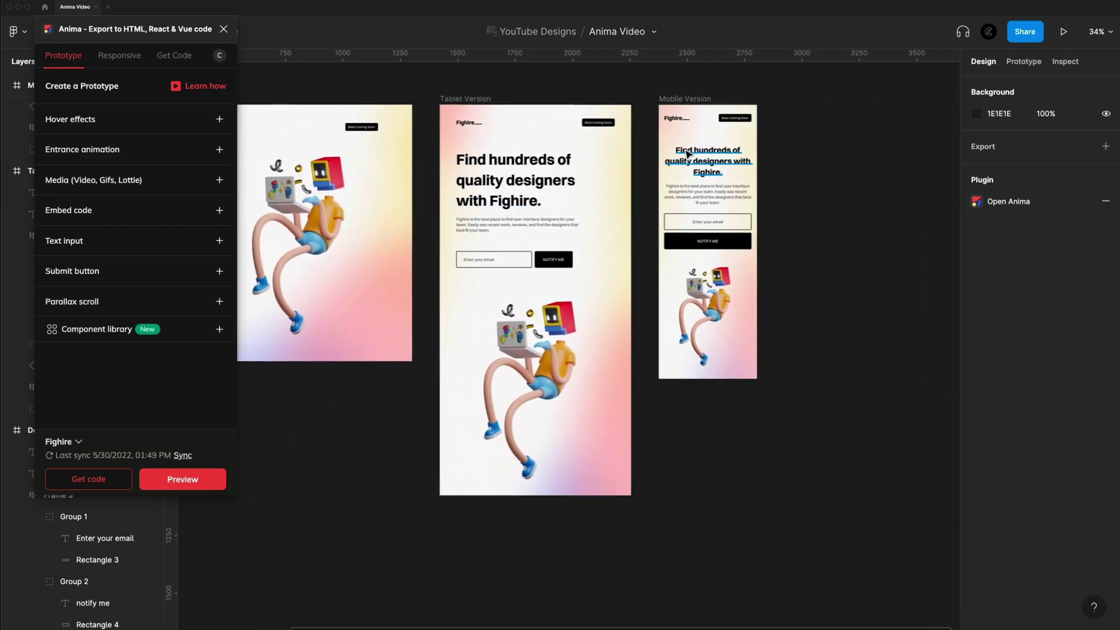
key(shift+n)
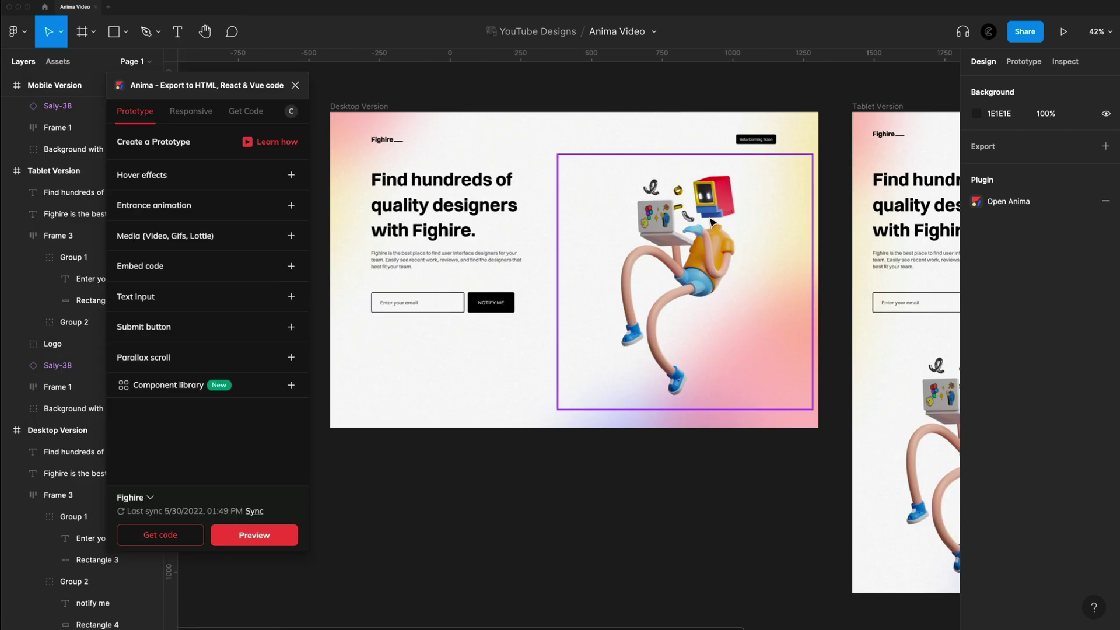
click(699, 234)
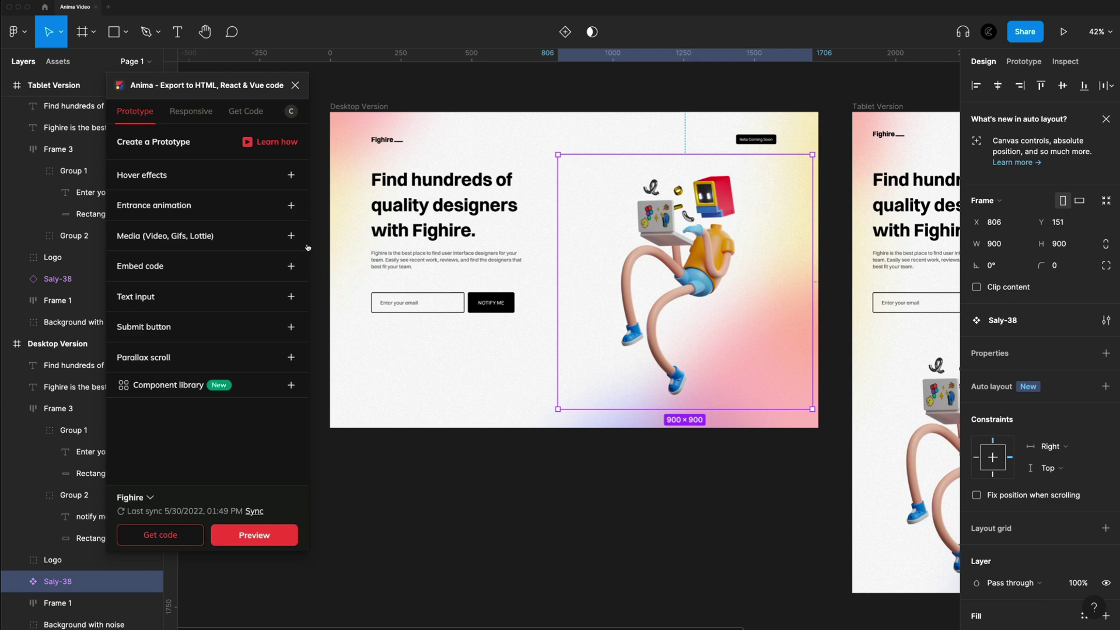
click(291, 206)
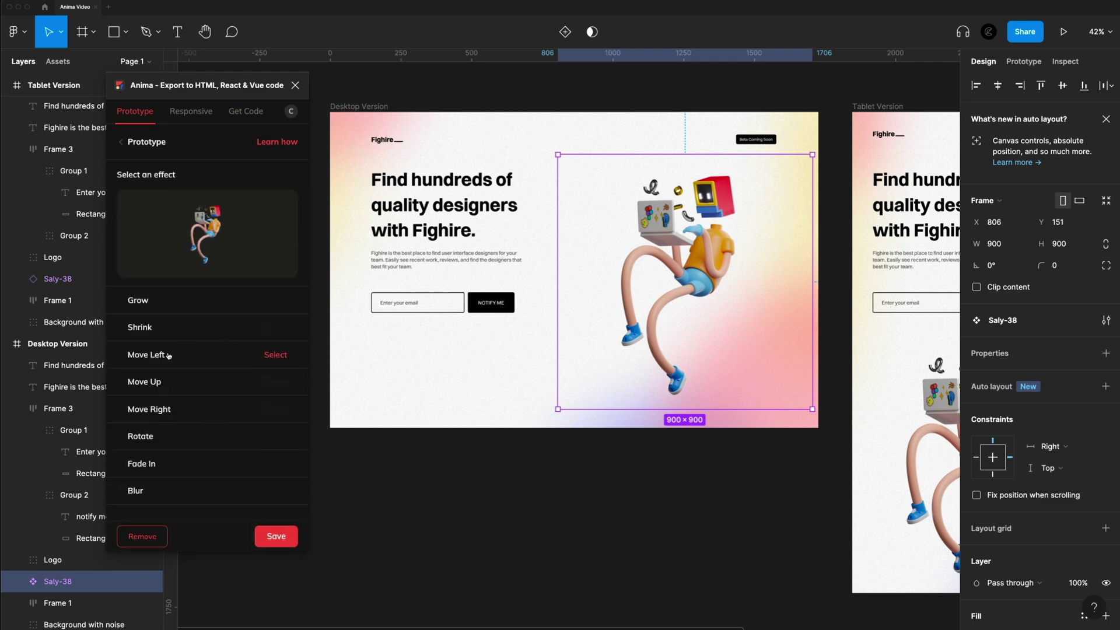
click(277, 356)
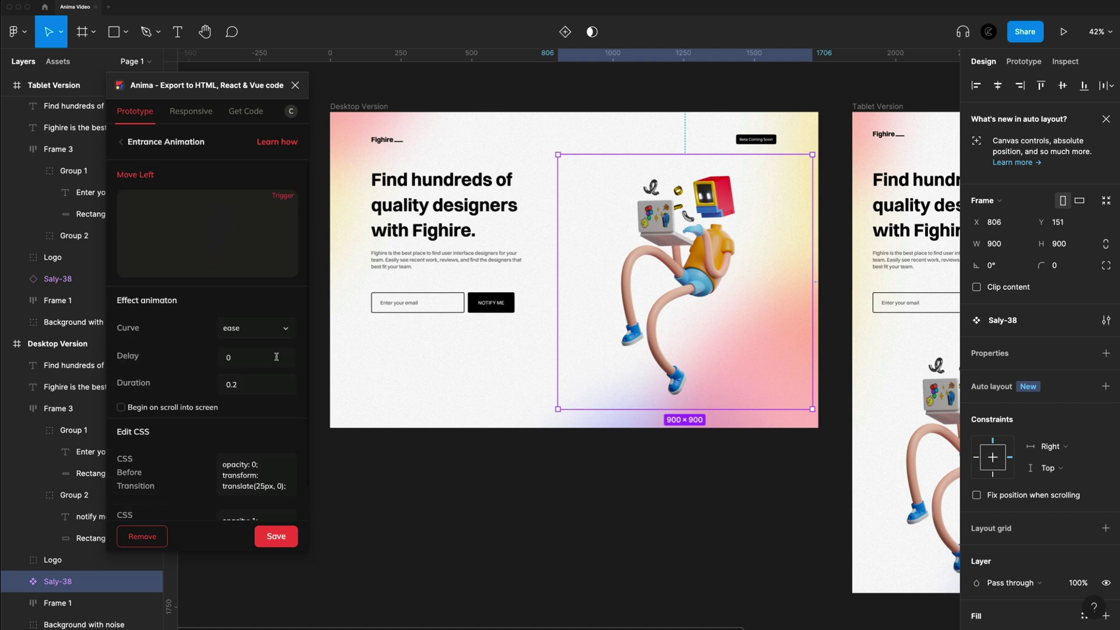
click(131, 146)
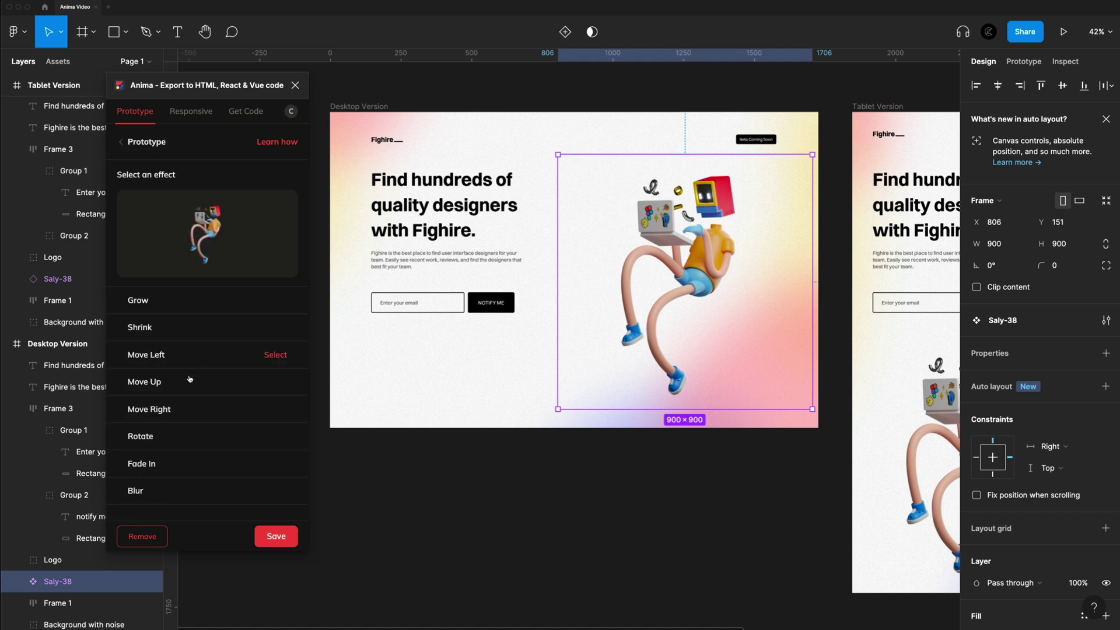
click(166, 410)
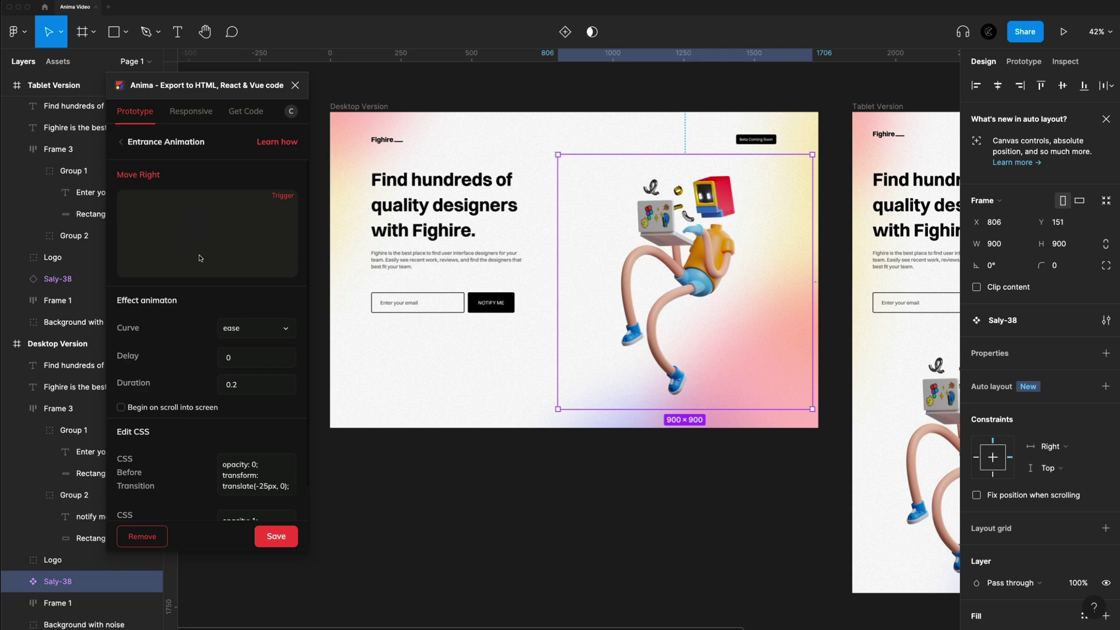
- Set the entrance animation to ease-in-out, delay 0.5, duration 0.5, and save it
click(269, 330)
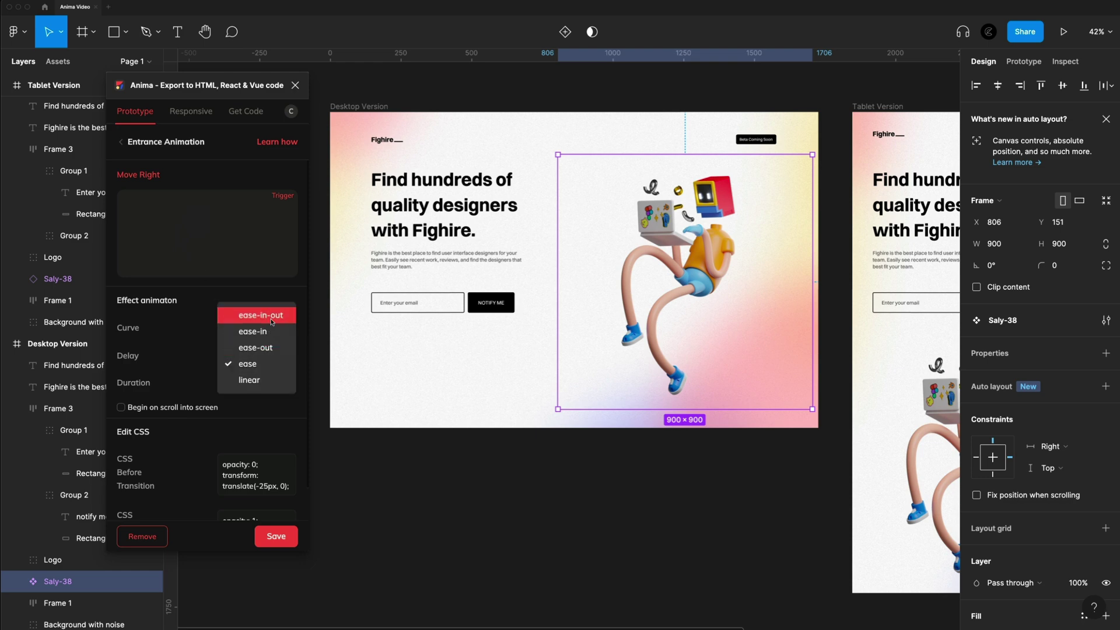
click(257, 312)
click(255, 359)
text(.5)
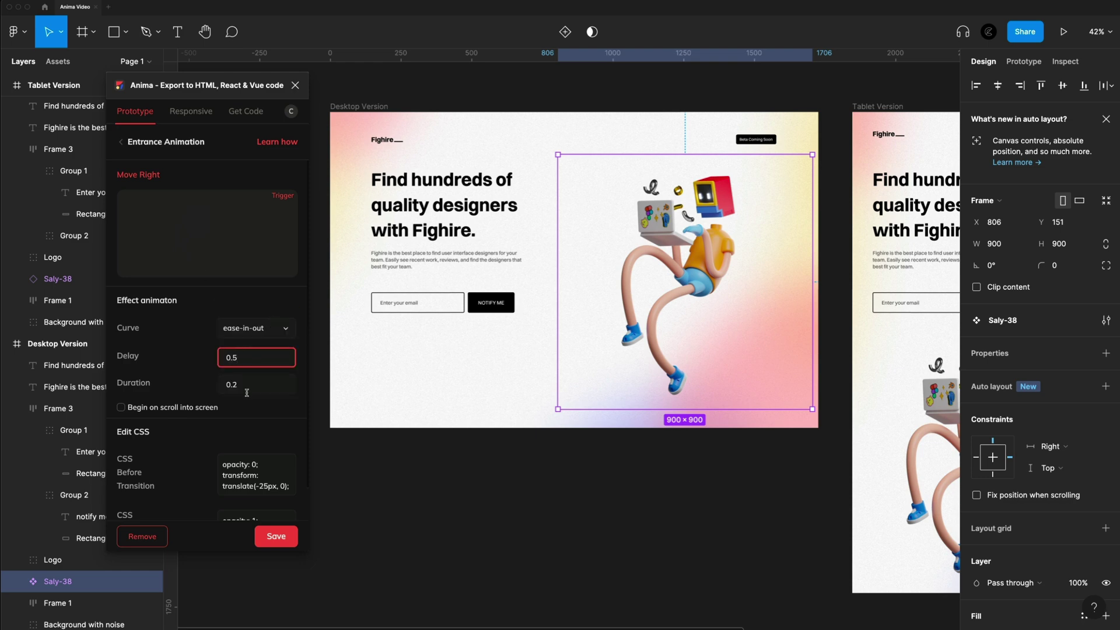
drag(246, 389, 216, 380)
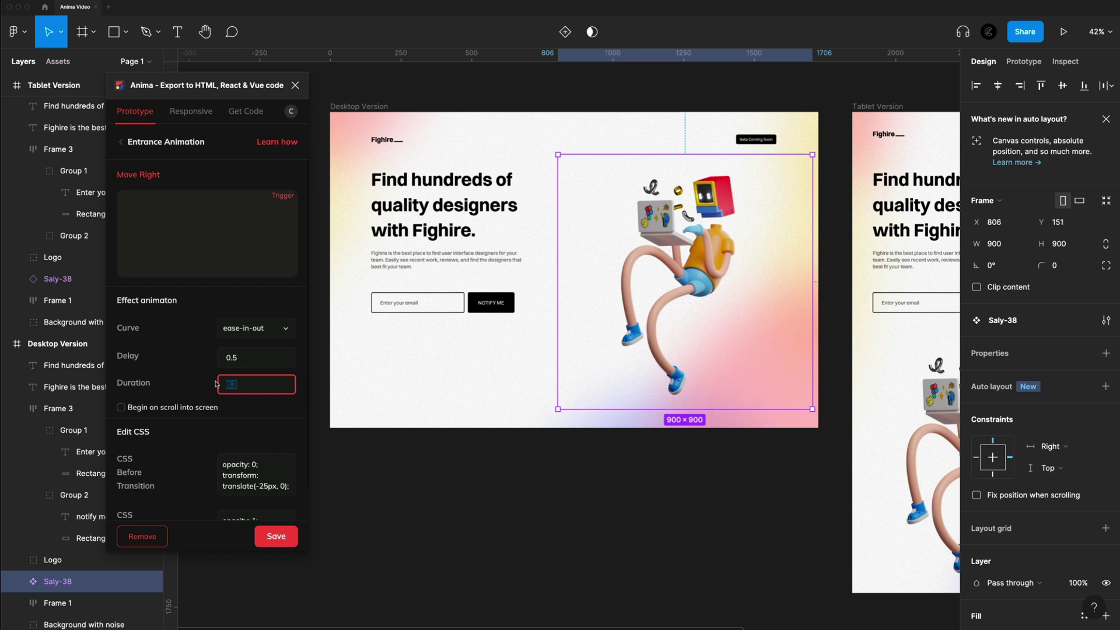
text(0.5)
scroll(210, 388, down, 1)
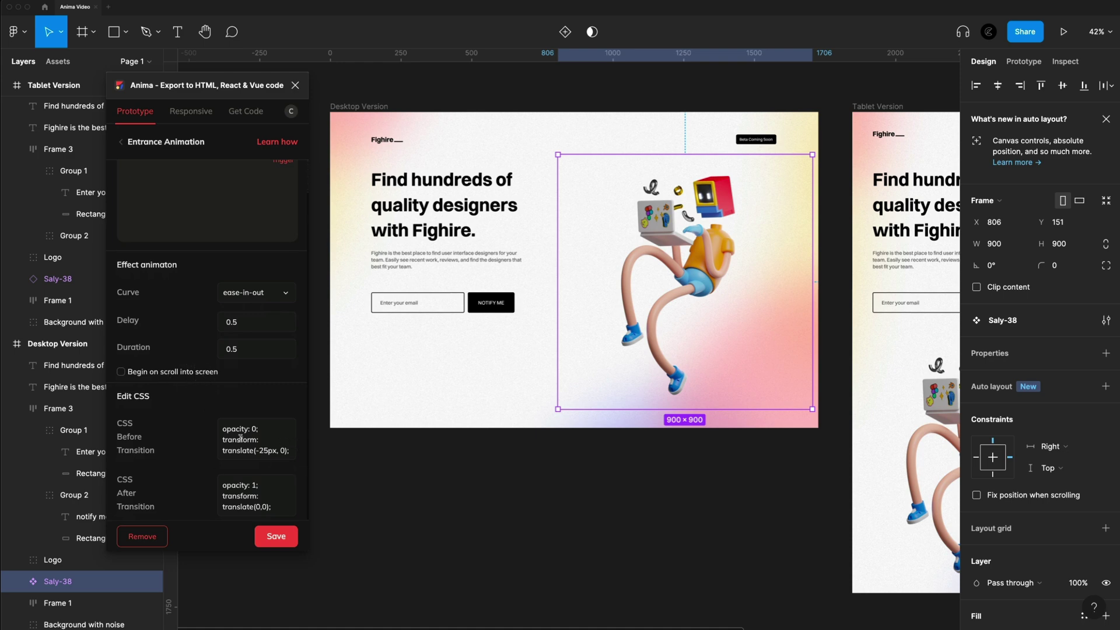
click(288, 532)
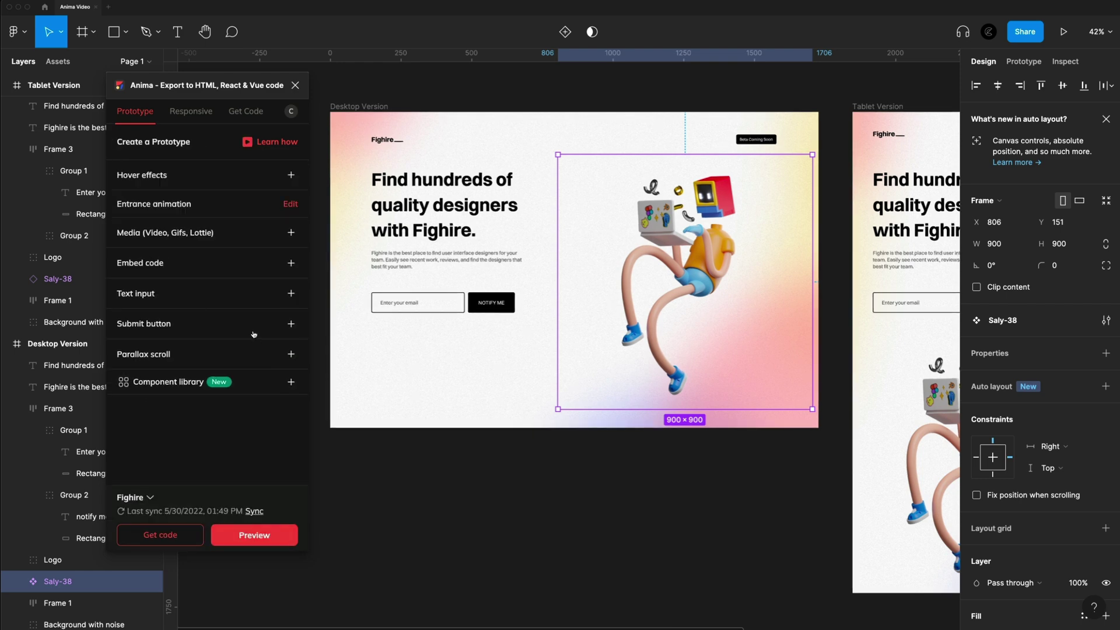
- Run Anima's live preview of the animated desktop page, close it, and select the signup group
click(268, 536)
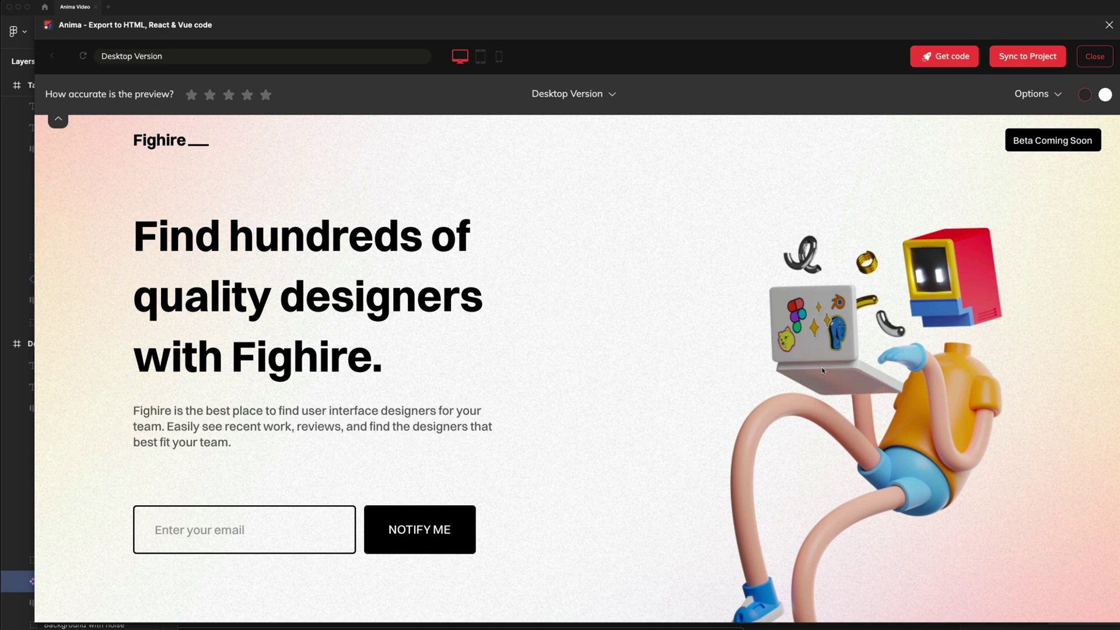
click(1094, 56)
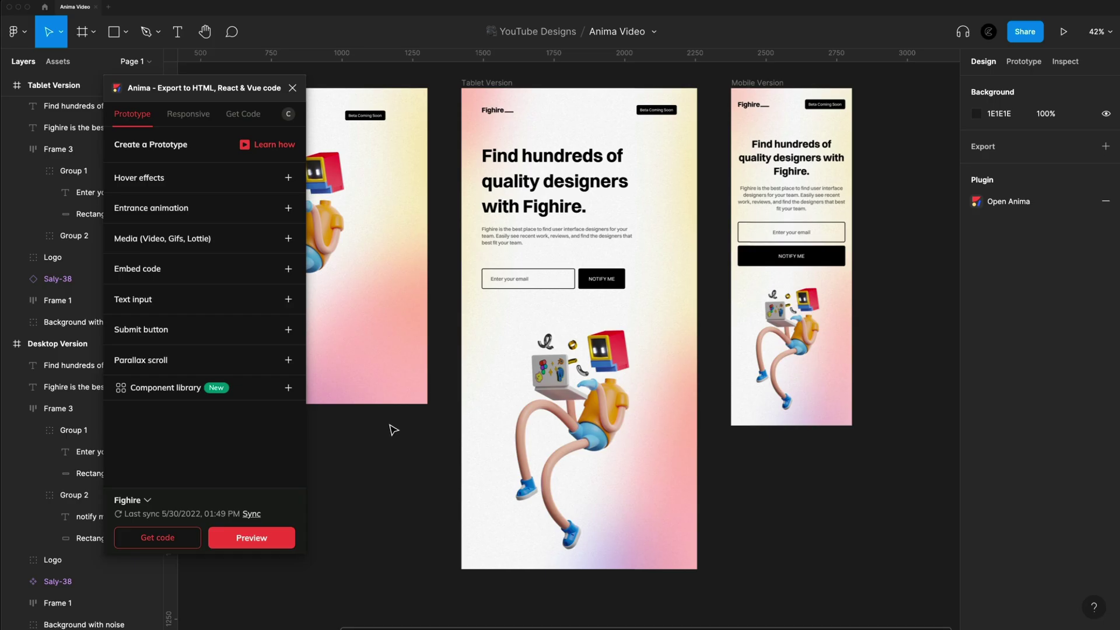
click(541, 281)
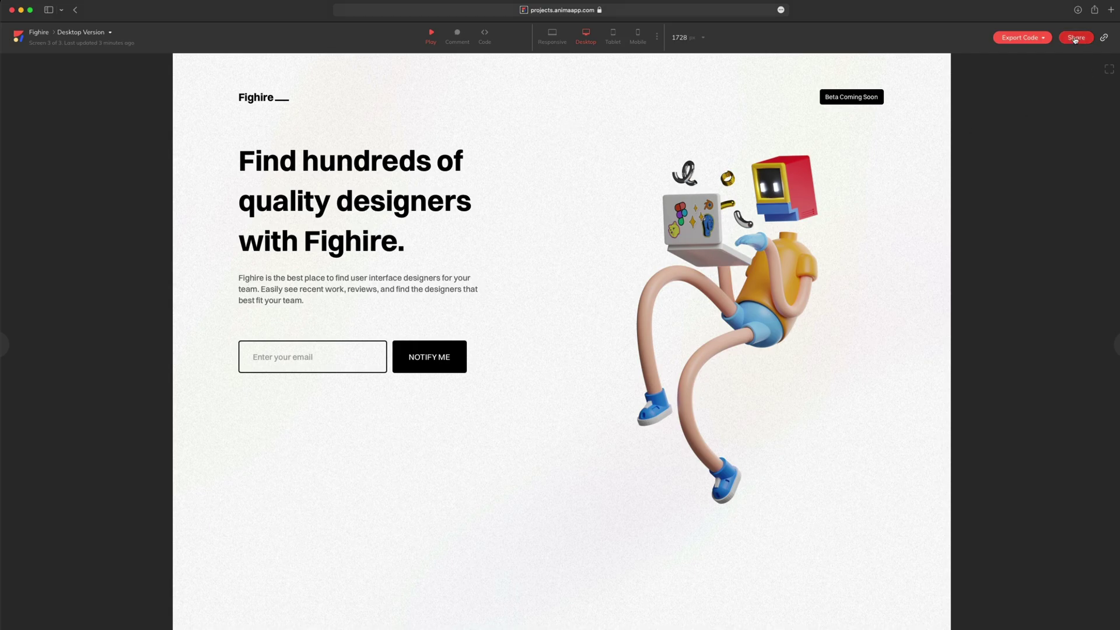
- Post a 'testing' comment on the Fighire desktop version in Comment mode
click(458, 35)
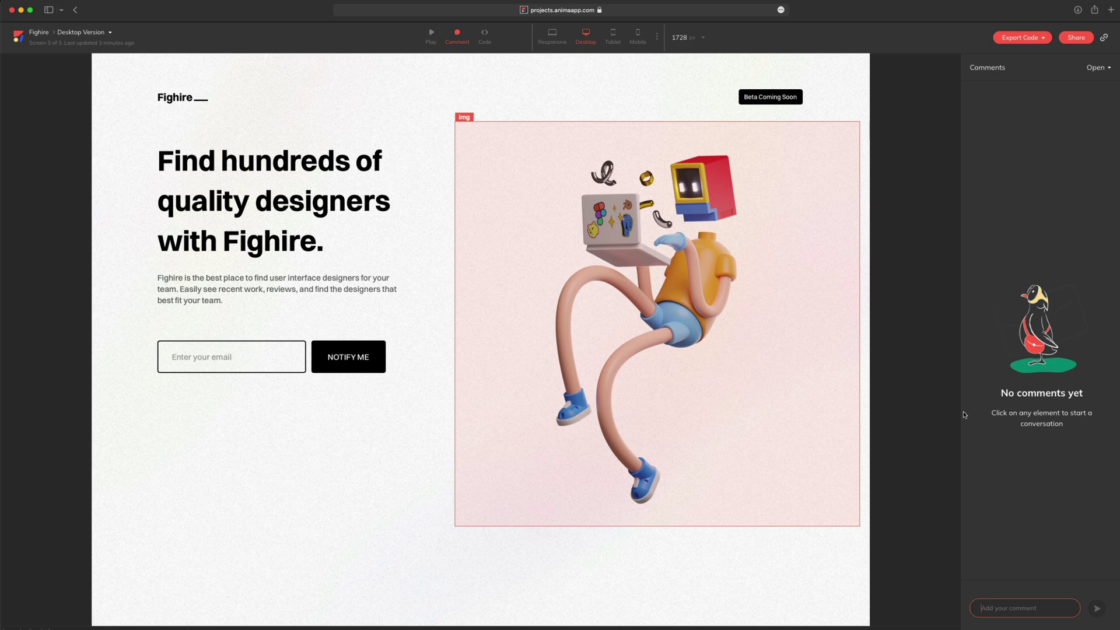
text(testing)
key(Return)
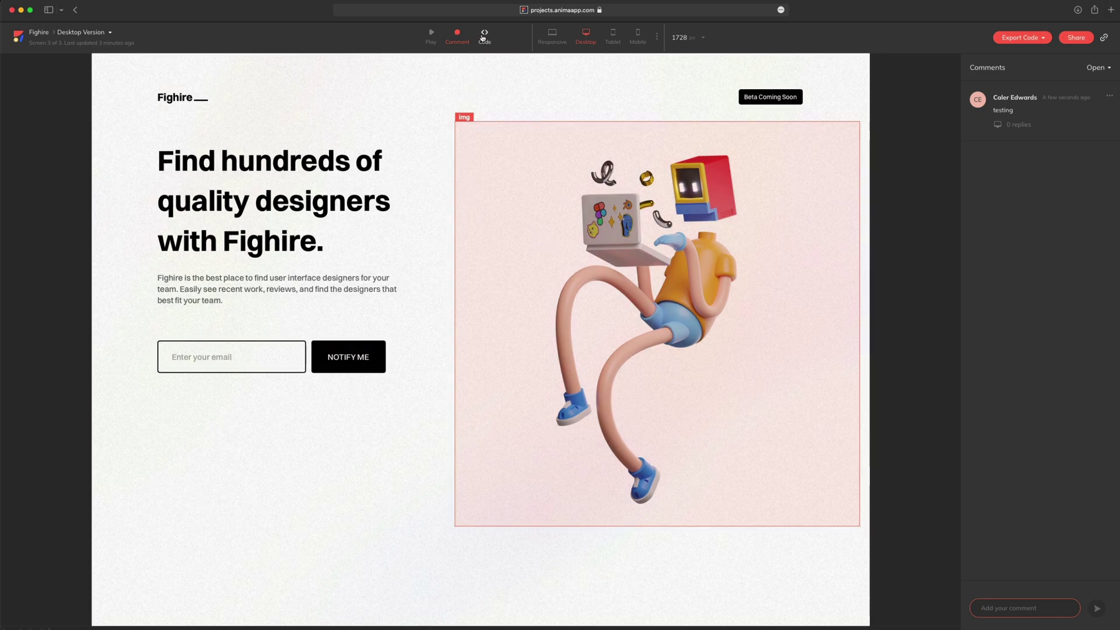
- Inspect the generated HTML and CSS for the headline and illustration, then choose Full project export
click(483, 38)
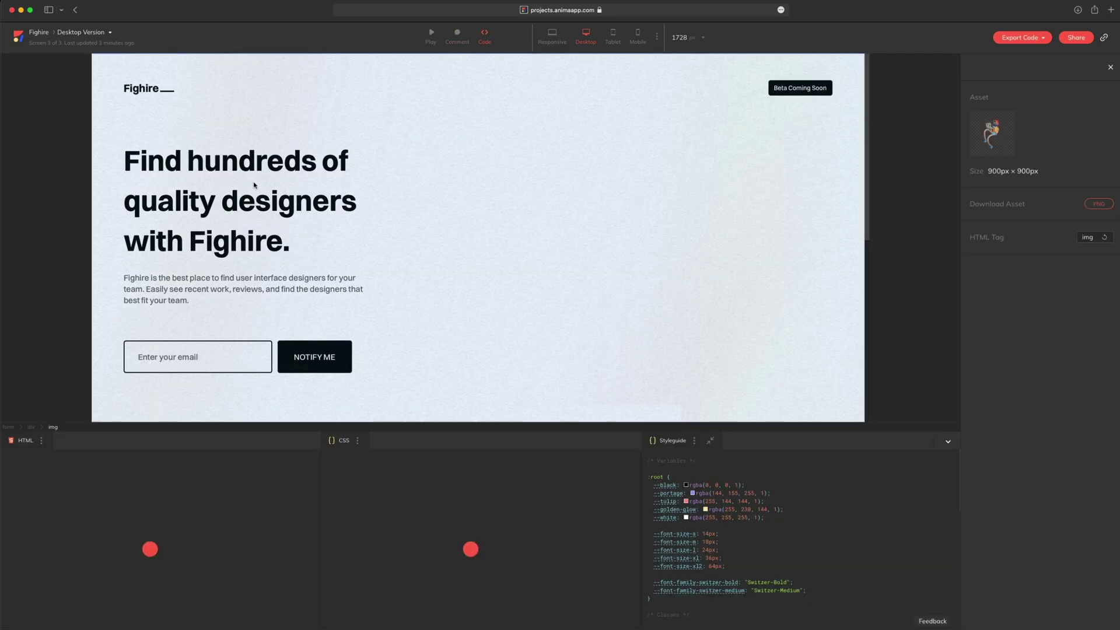
click(251, 169)
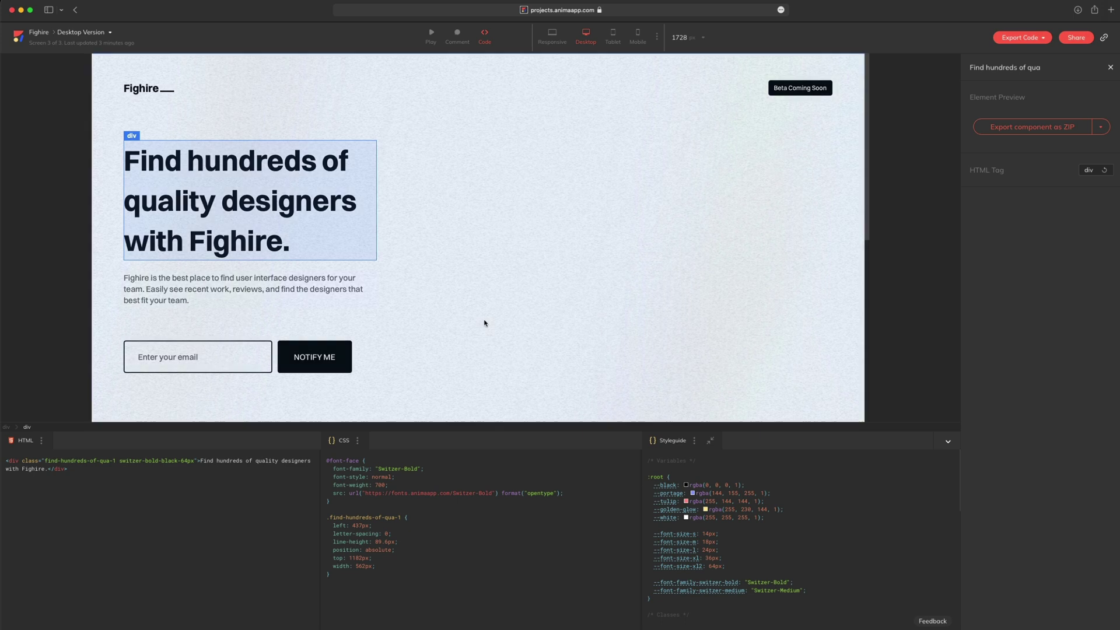
scroll(482, 320, down, 3)
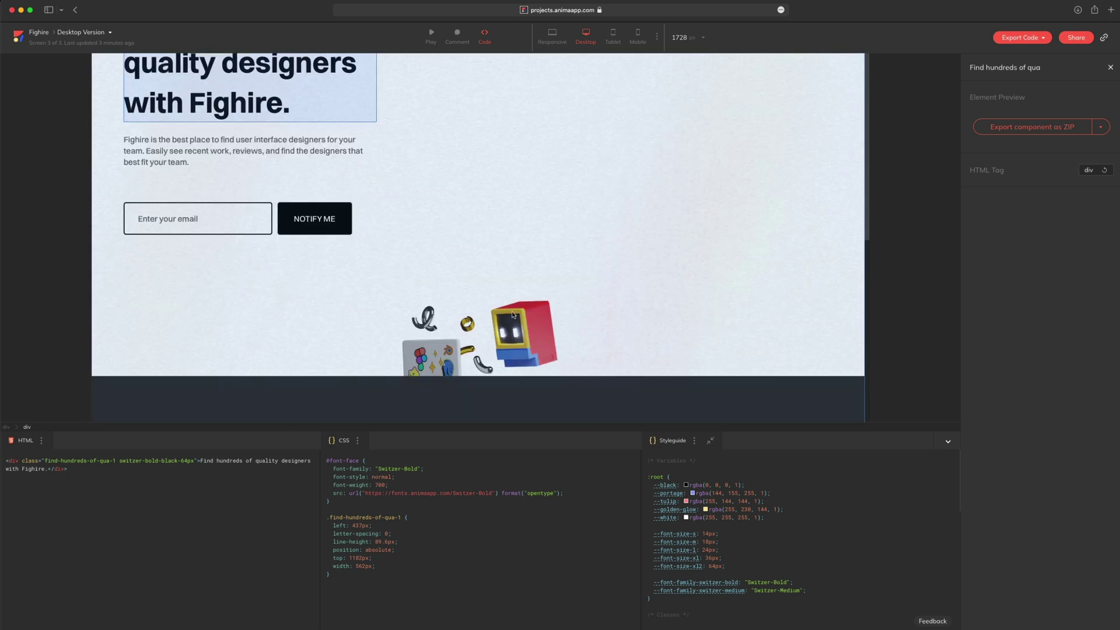
click(516, 348)
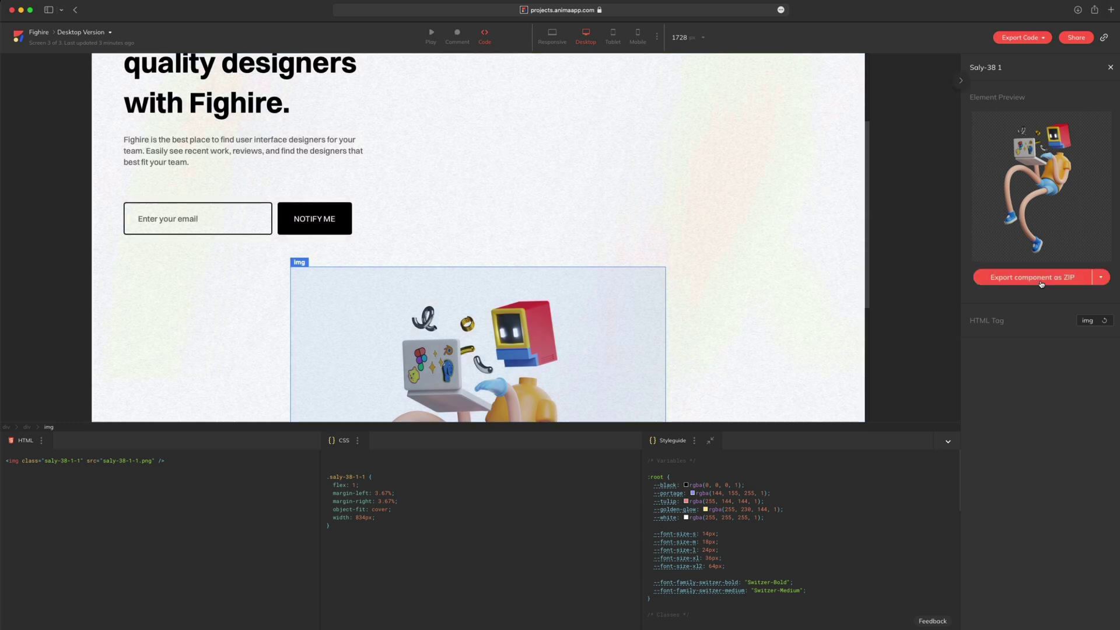
scroll(590, 328, up, 5)
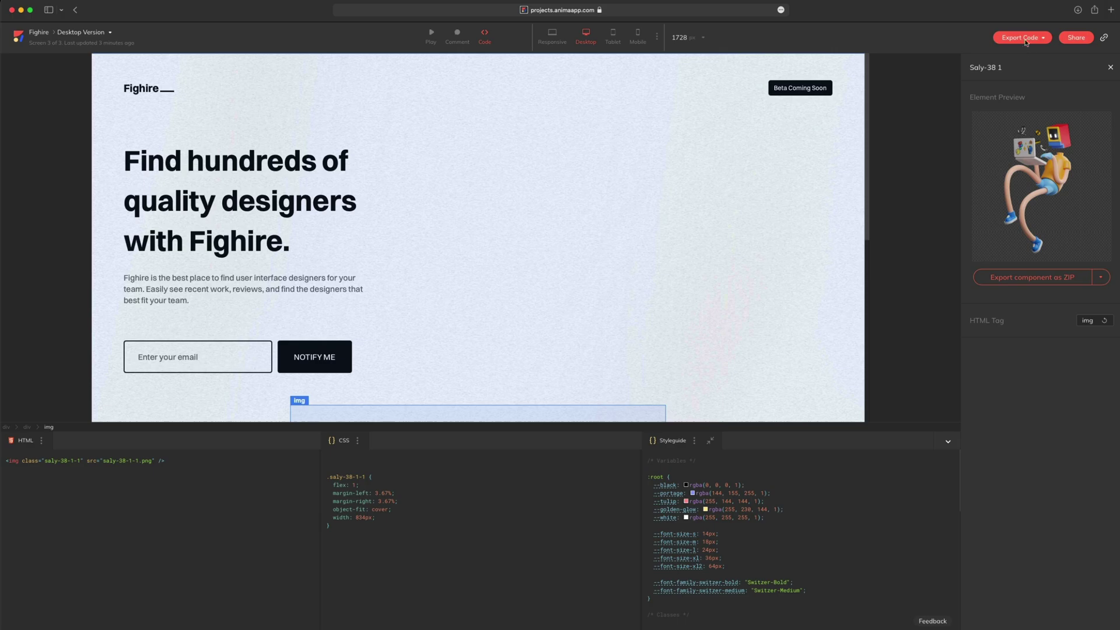
click(1025, 38)
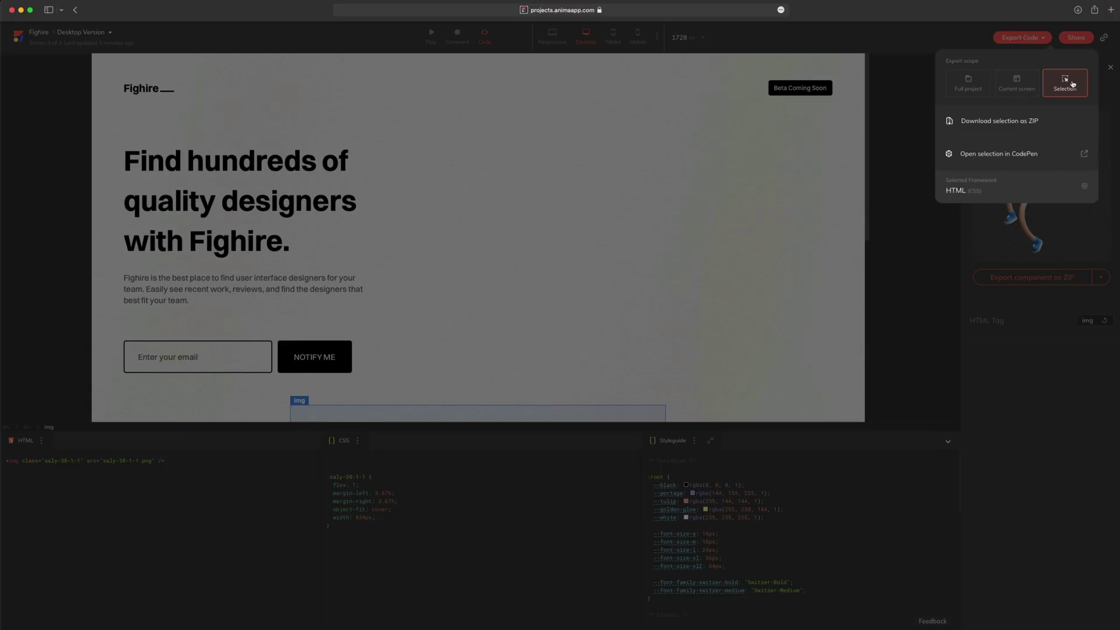
click(958, 88)
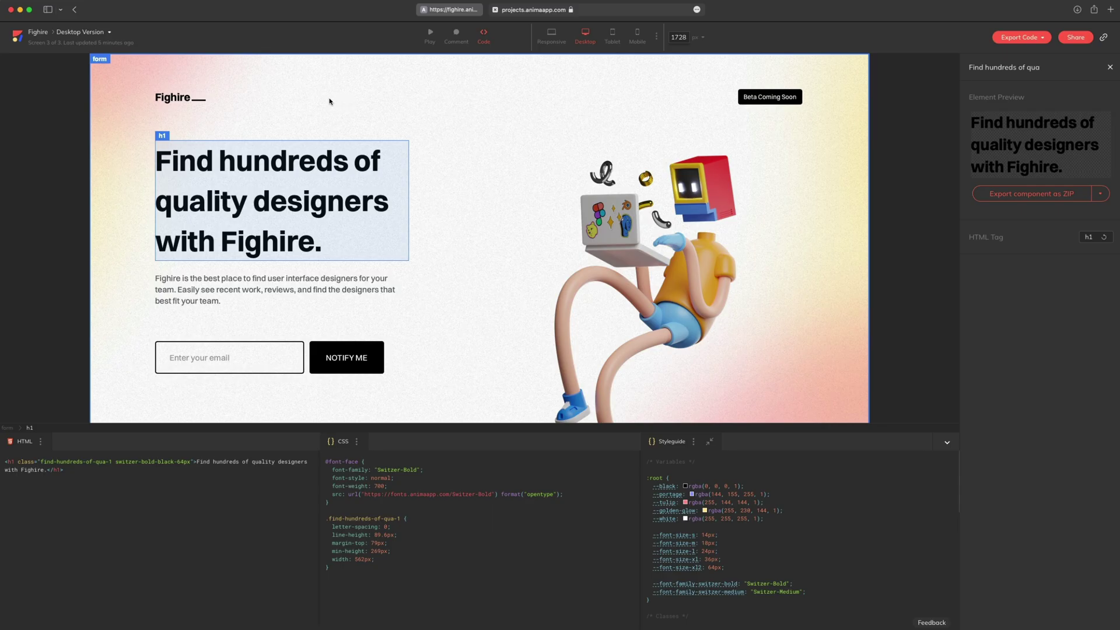
- Copy the Fighire public link from Project settings and switch to the live fighire.animaapp.io site
click(37, 33)
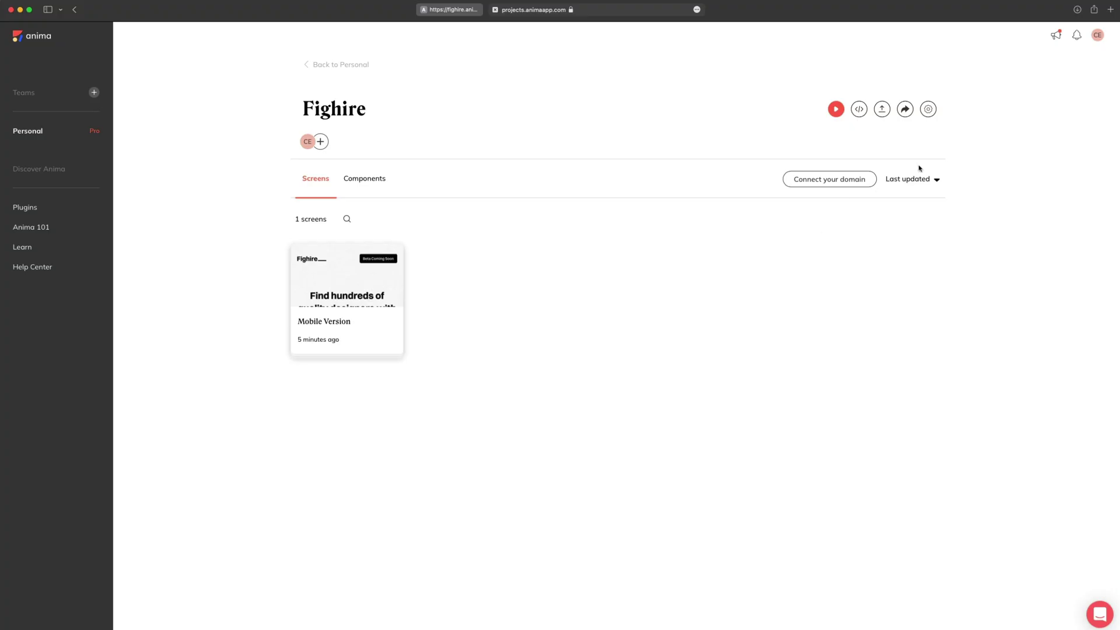
click(928, 110)
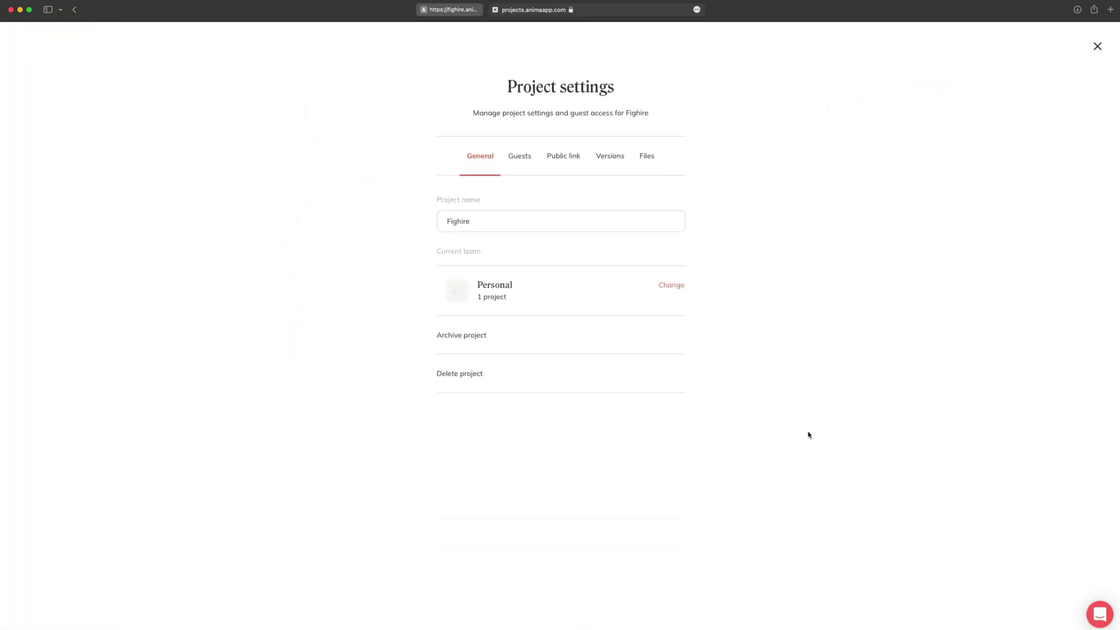
click(565, 165)
scroll(560, 226, down, 3)
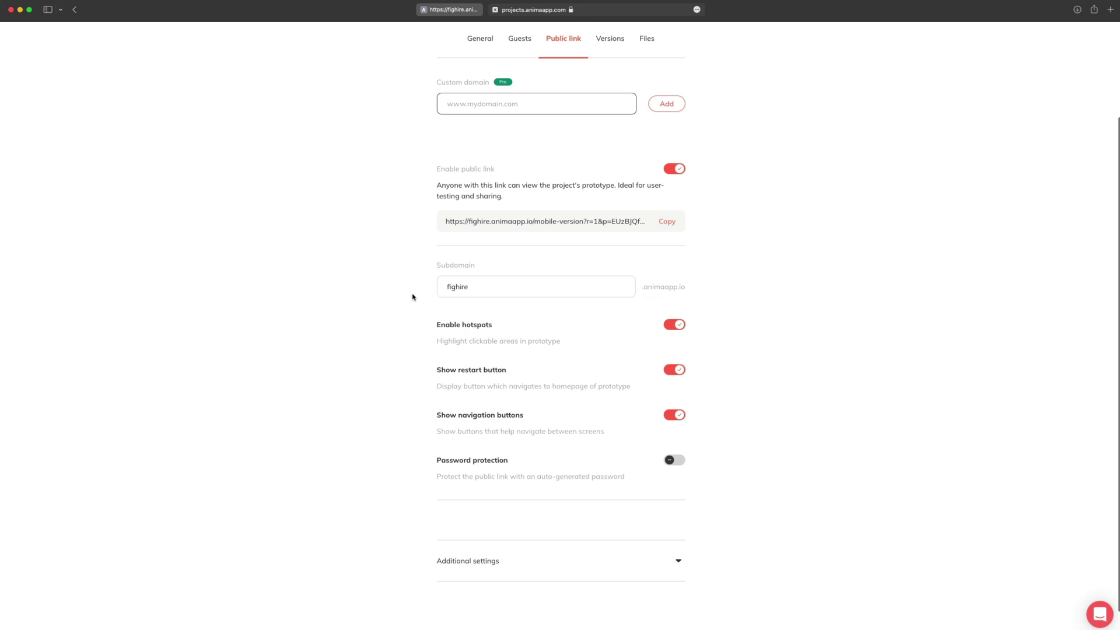
scroll(942, 457, down, 1)
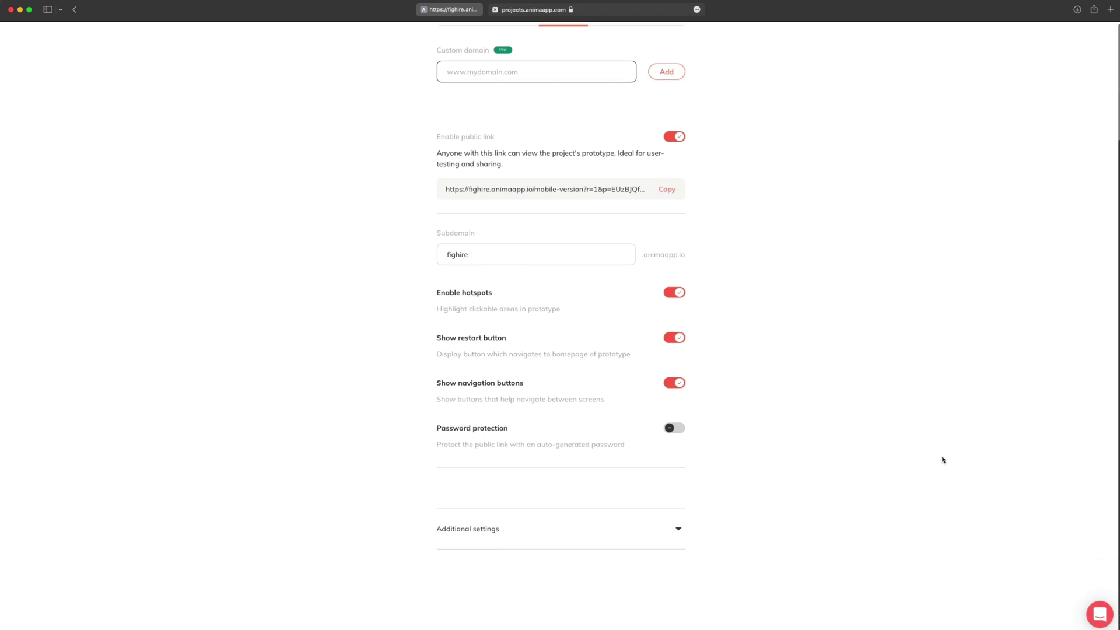
scroll(893, 420, up, 5)
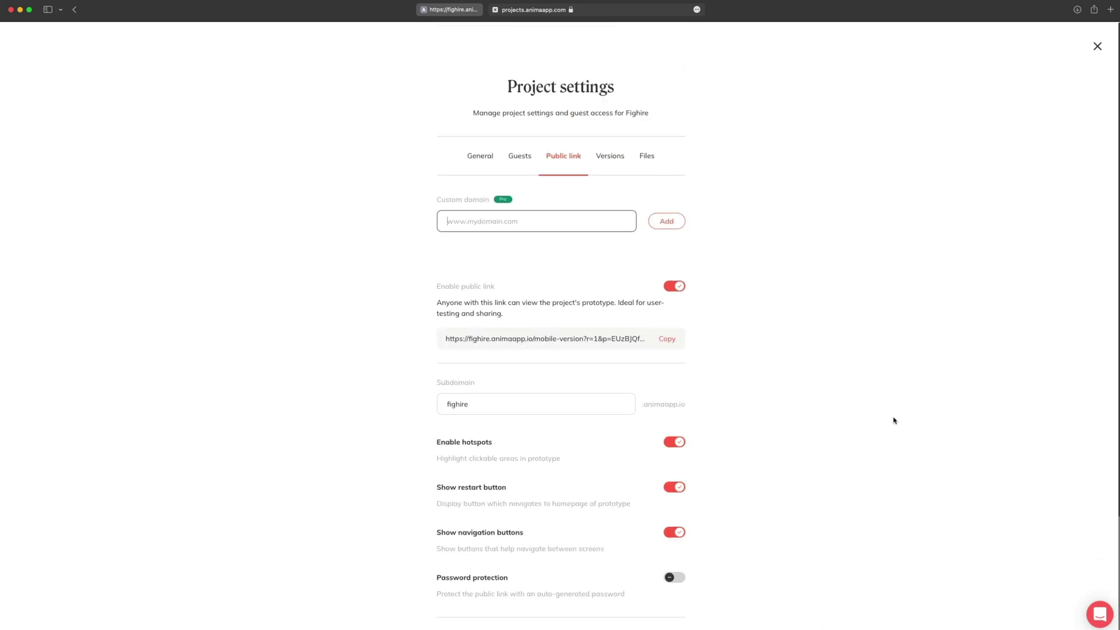
click(667, 338)
key(ctrl+shift+Tab)
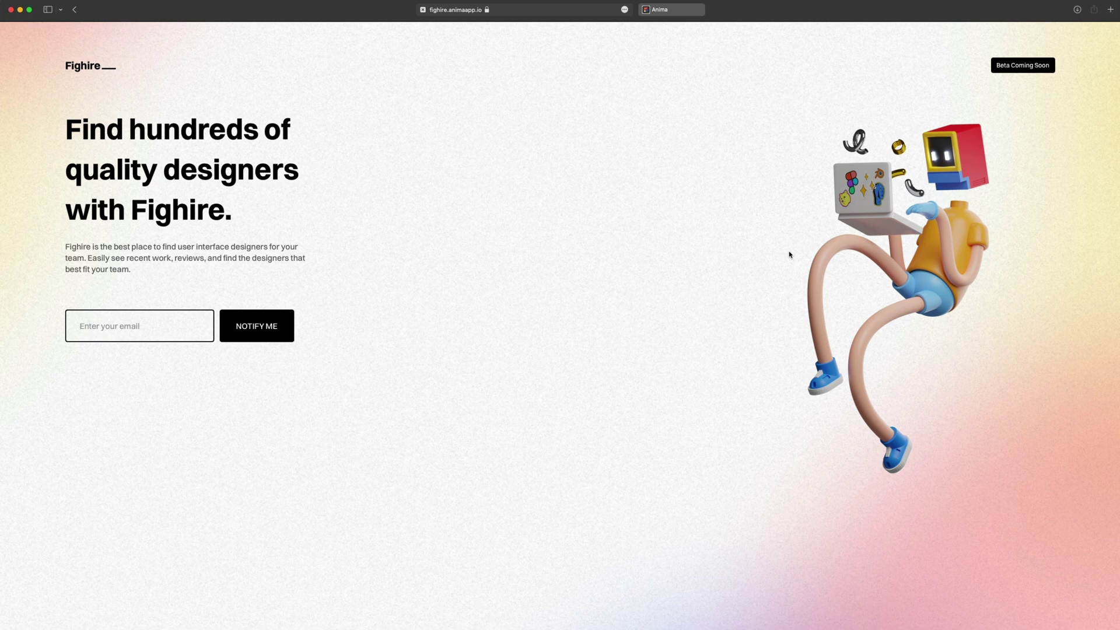
- Check the live Fighire page reflows down to 557 px wide in Responsive Design Mode, then close its tab
key(alt+super+r)
drag(985, 350, 664, 326)
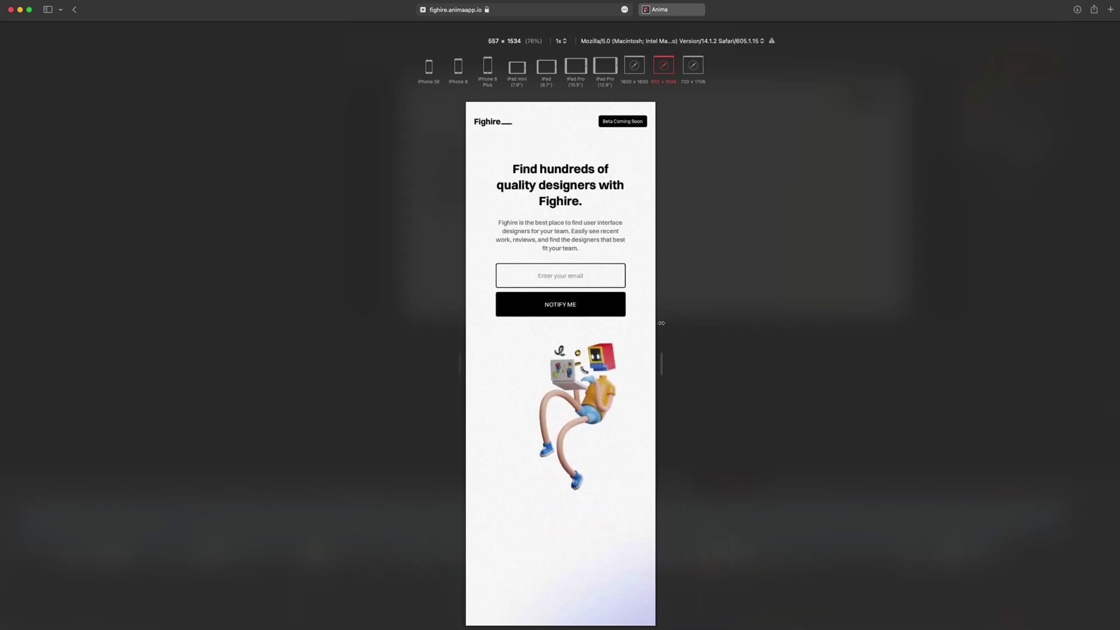
key(alt+super+r)
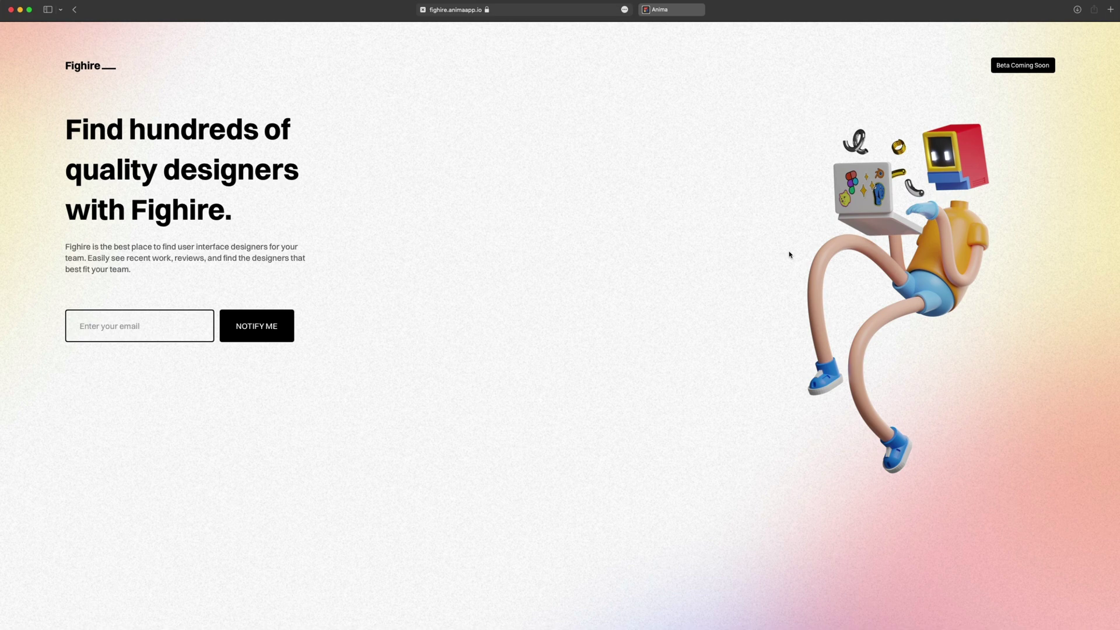
key(super+w)
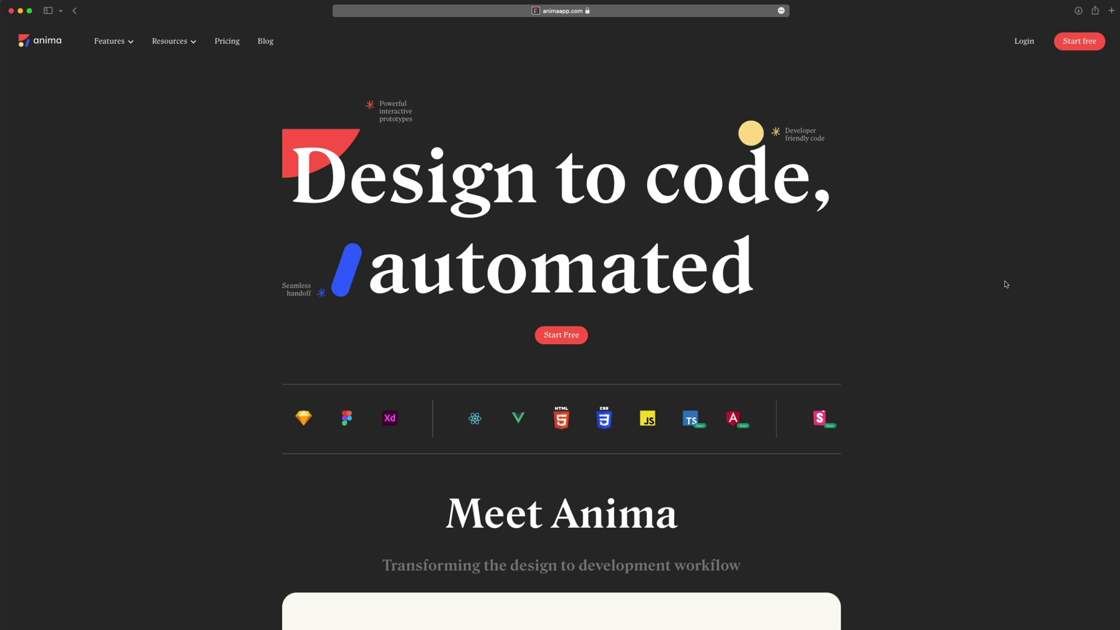
scroll(1006, 284, down, 5)
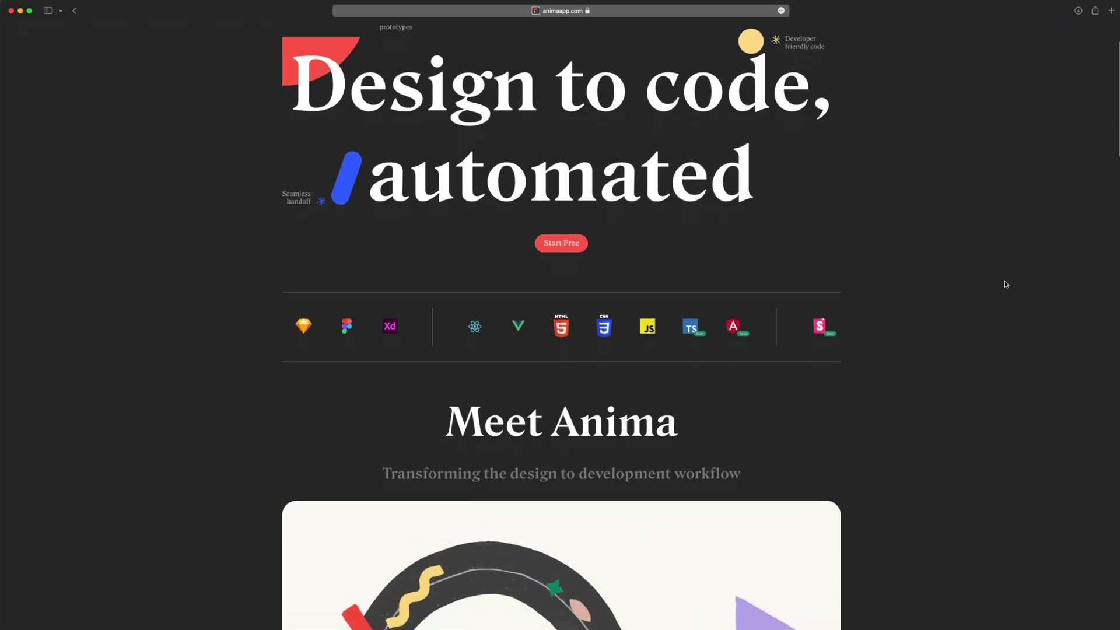
scroll(1006, 284, down, 5)
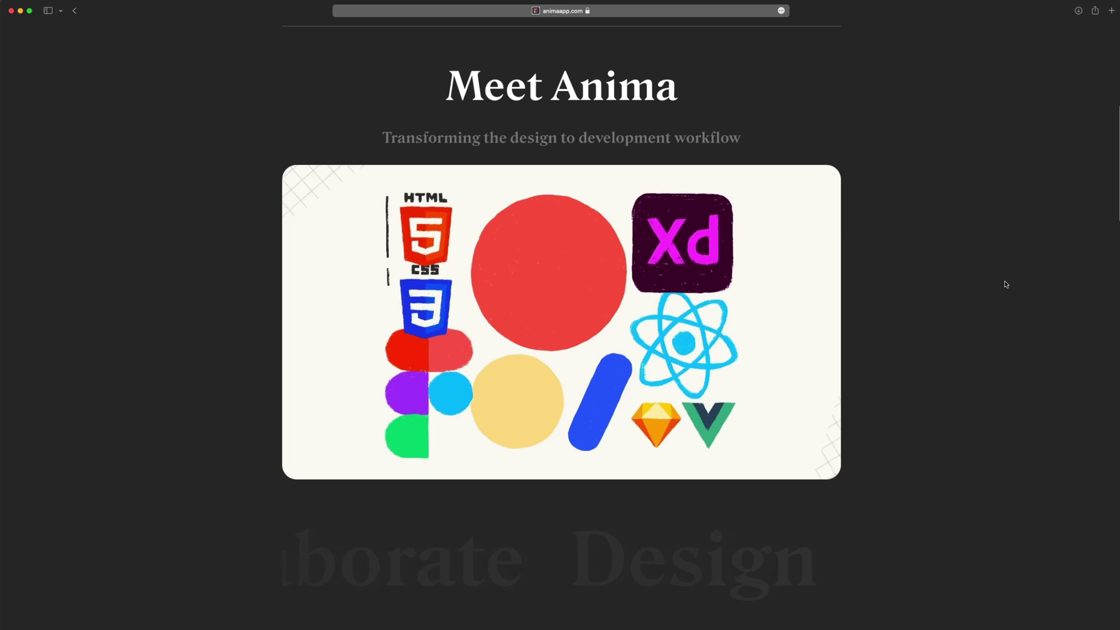
scroll(1006, 284, down, 1)
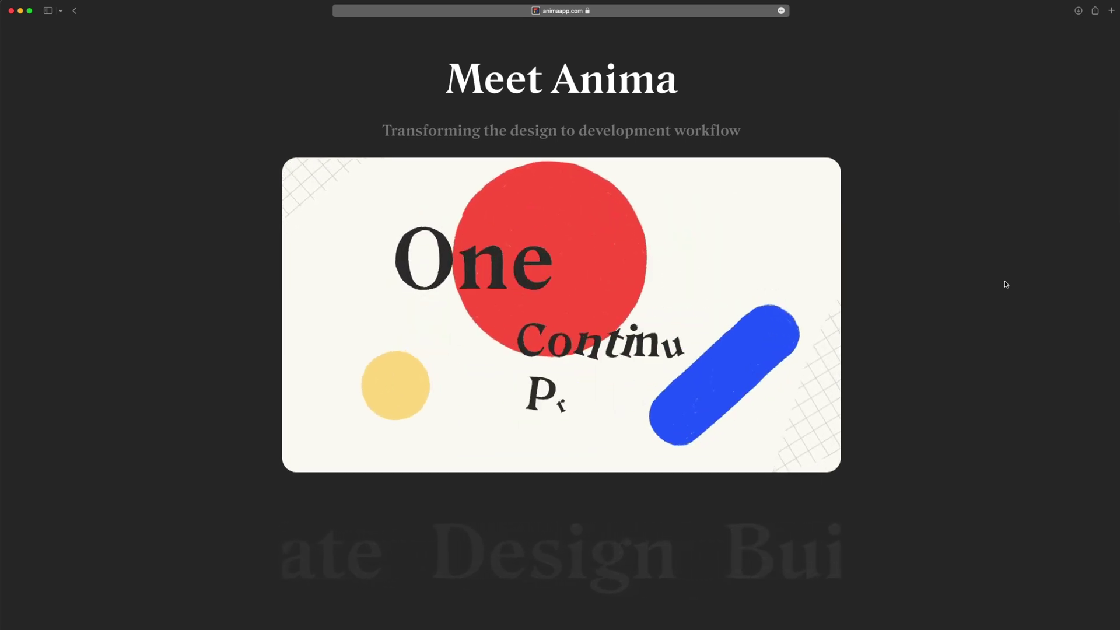
scroll(1005, 284, down, 5)
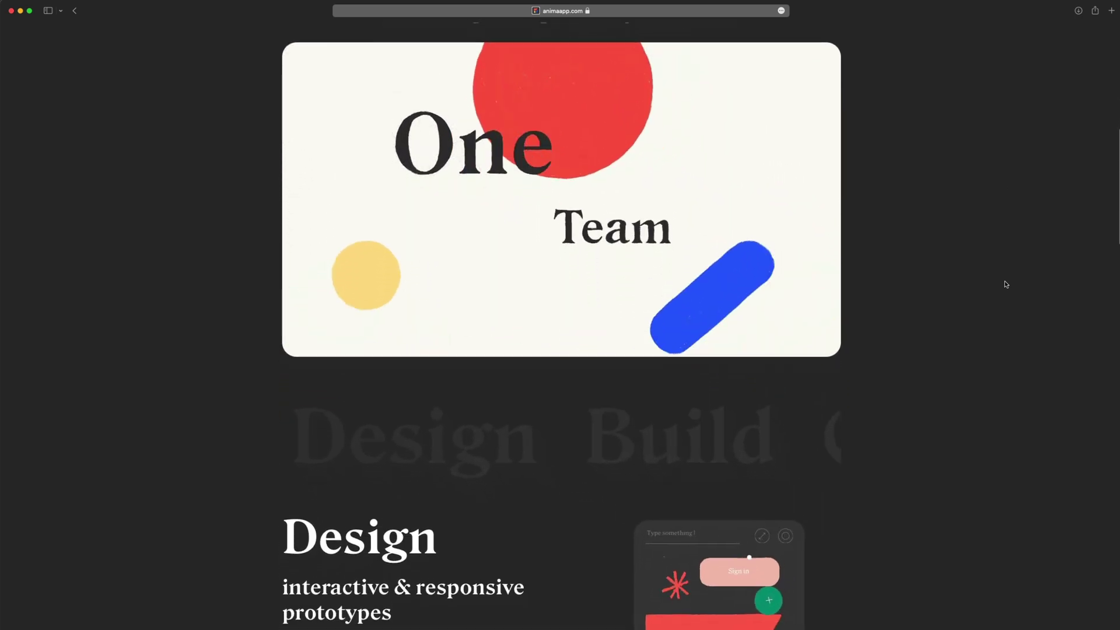
scroll(1006, 284, down, 3)
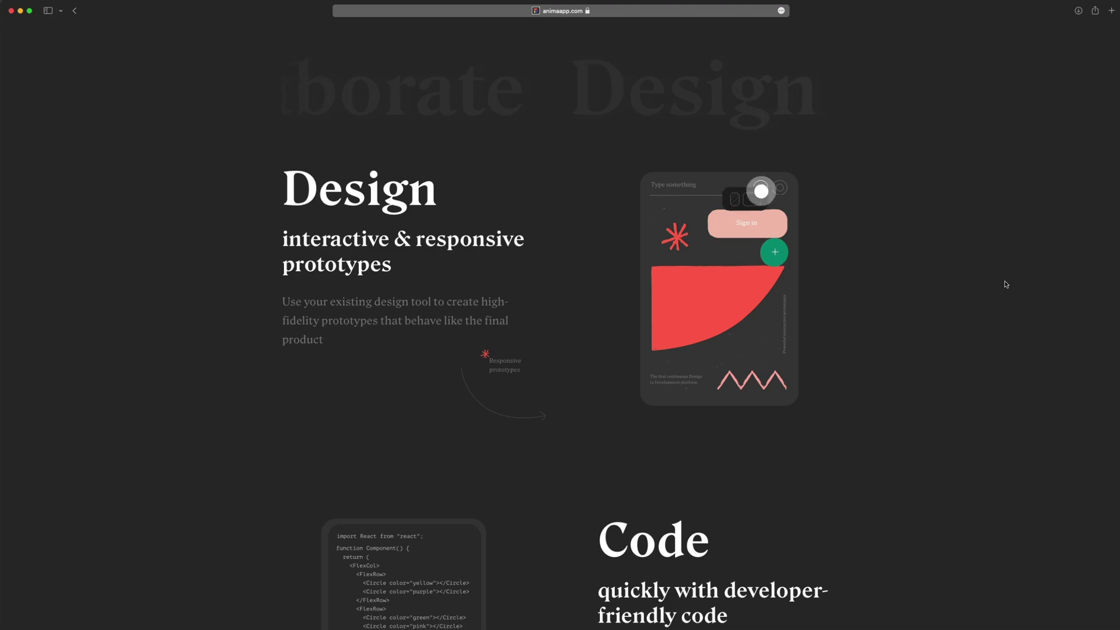
scroll(1005, 284, down, 1)
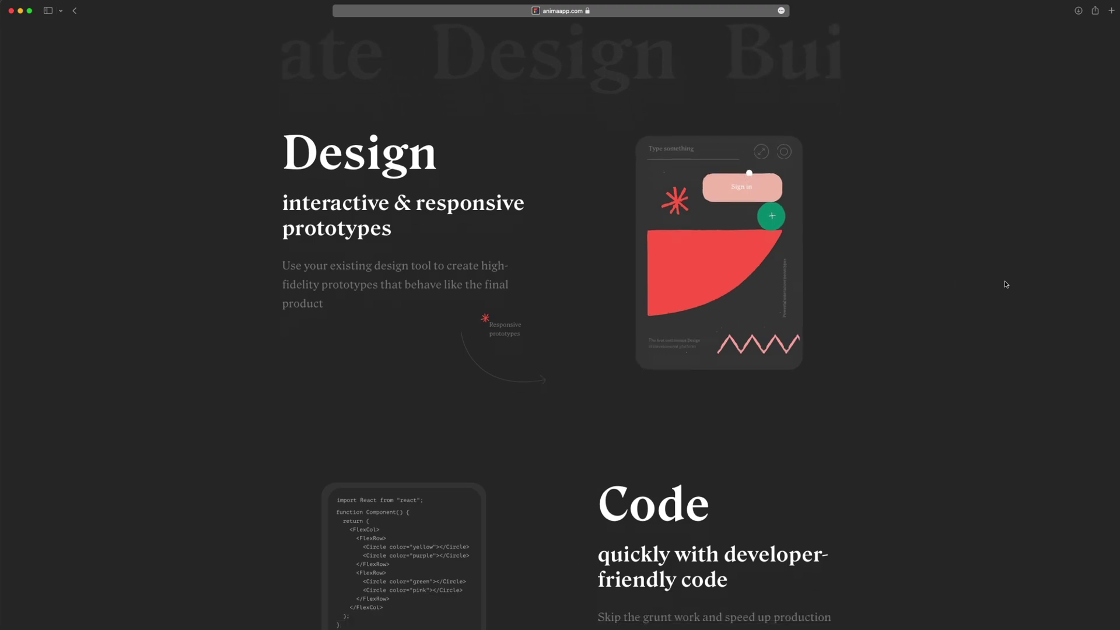